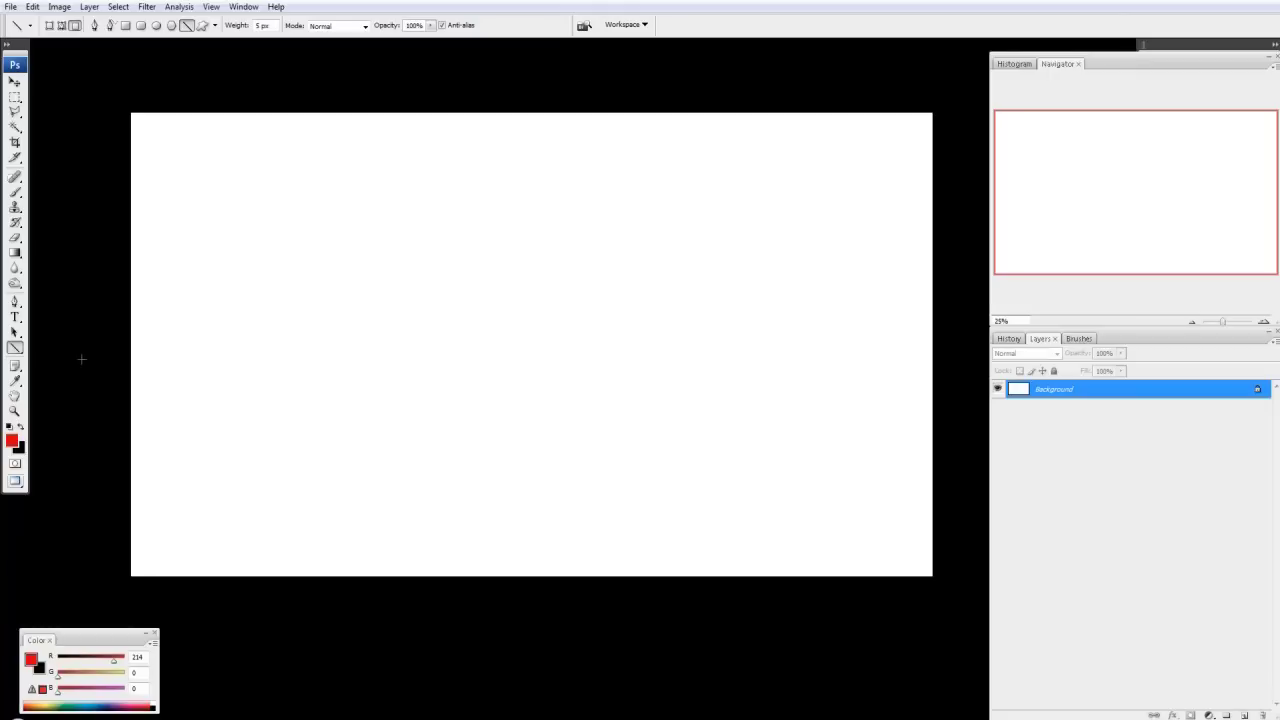
- Swap the foreground and background colours so black becomes the drawing colour
{"action": "left_click", "coordinate": [21, 427]}
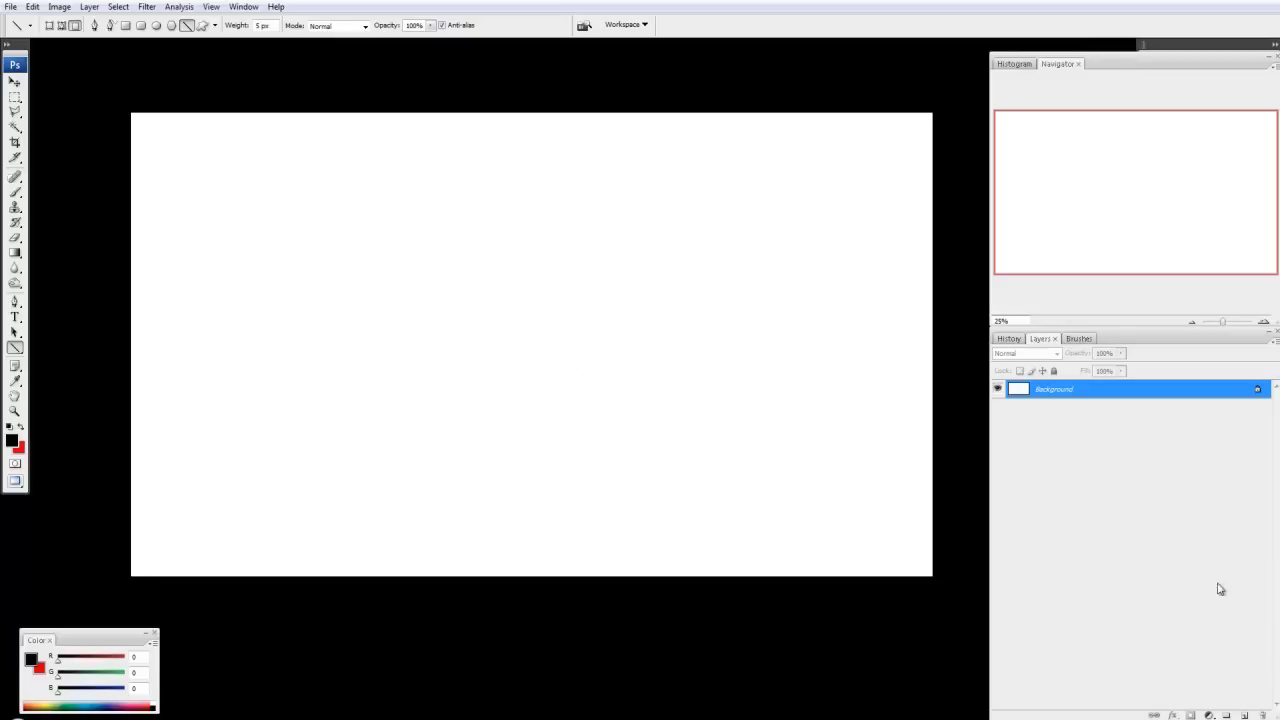
- Add Layer 1 and draw a black horizontal horizon line across the full canvas width
{"action": "left_click", "coordinate": [1243, 715]}
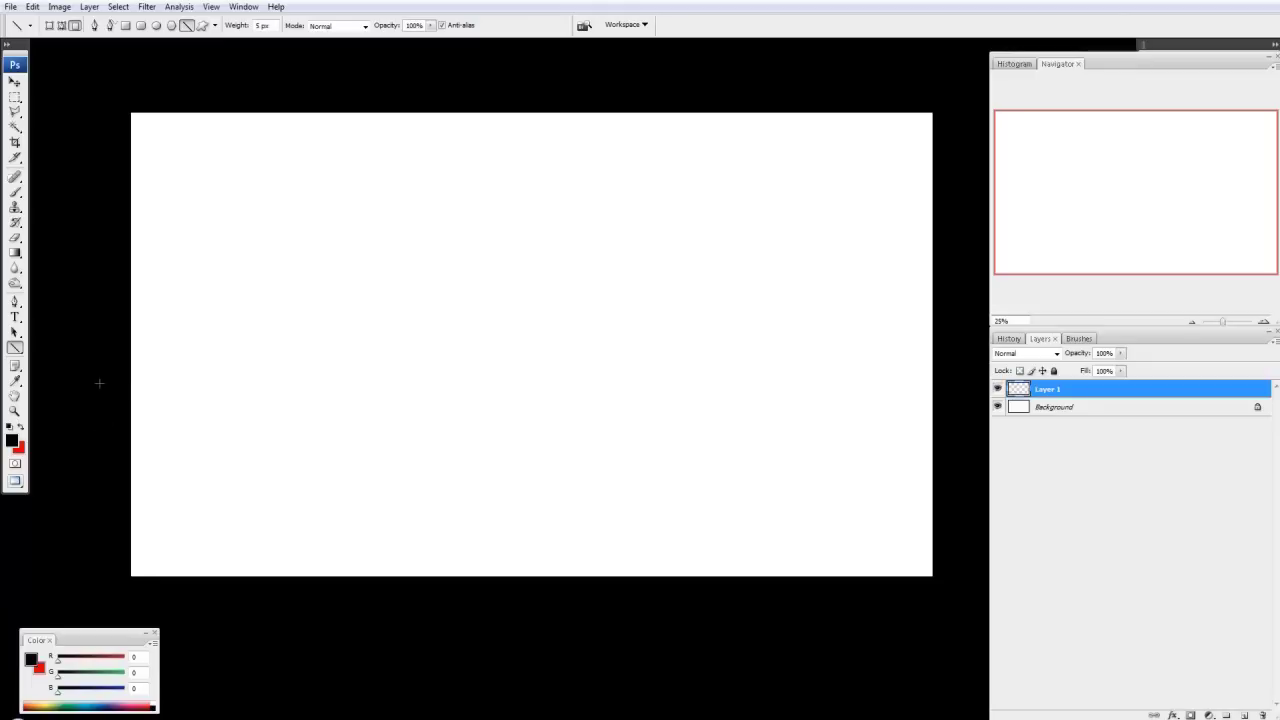
{"action": "left_click_drag", "start_coordinate": [100, 382], "coordinate": [952, 390]}
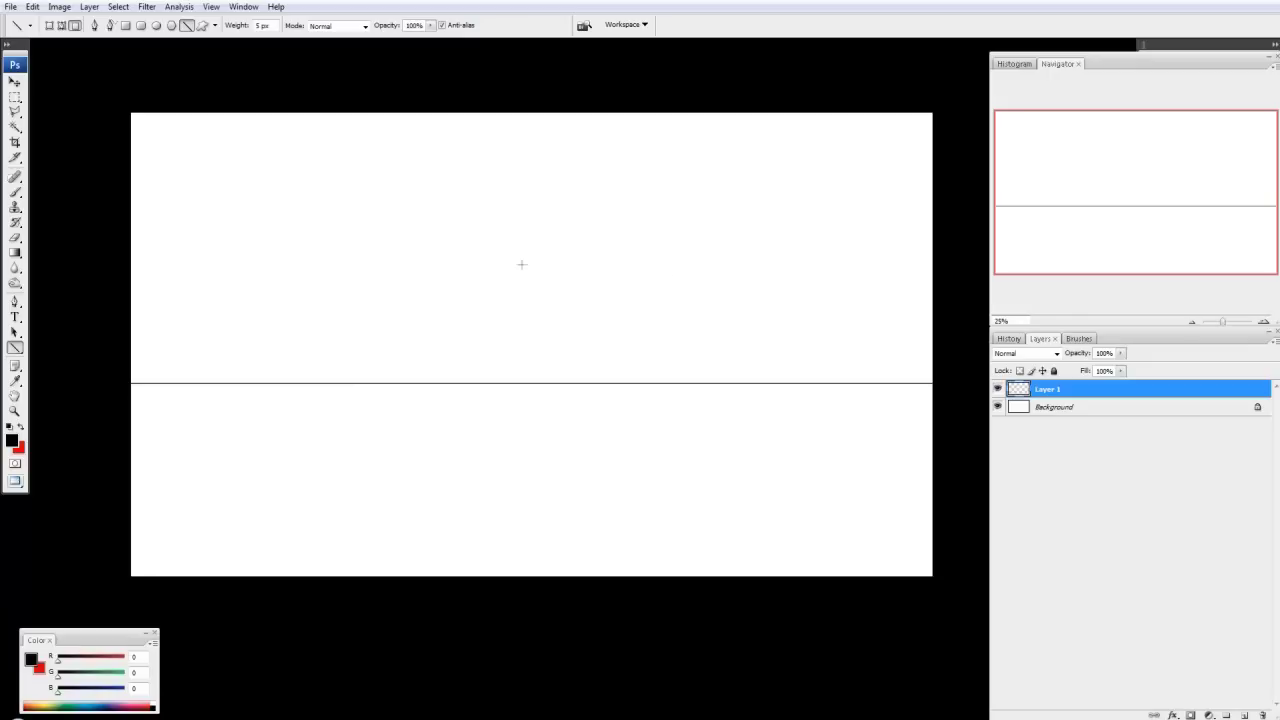
- Switch to the Polygon tool with 100 sides, Star enabled and sides indented by 99%
{"action": "left_click", "coordinate": [15, 348]}
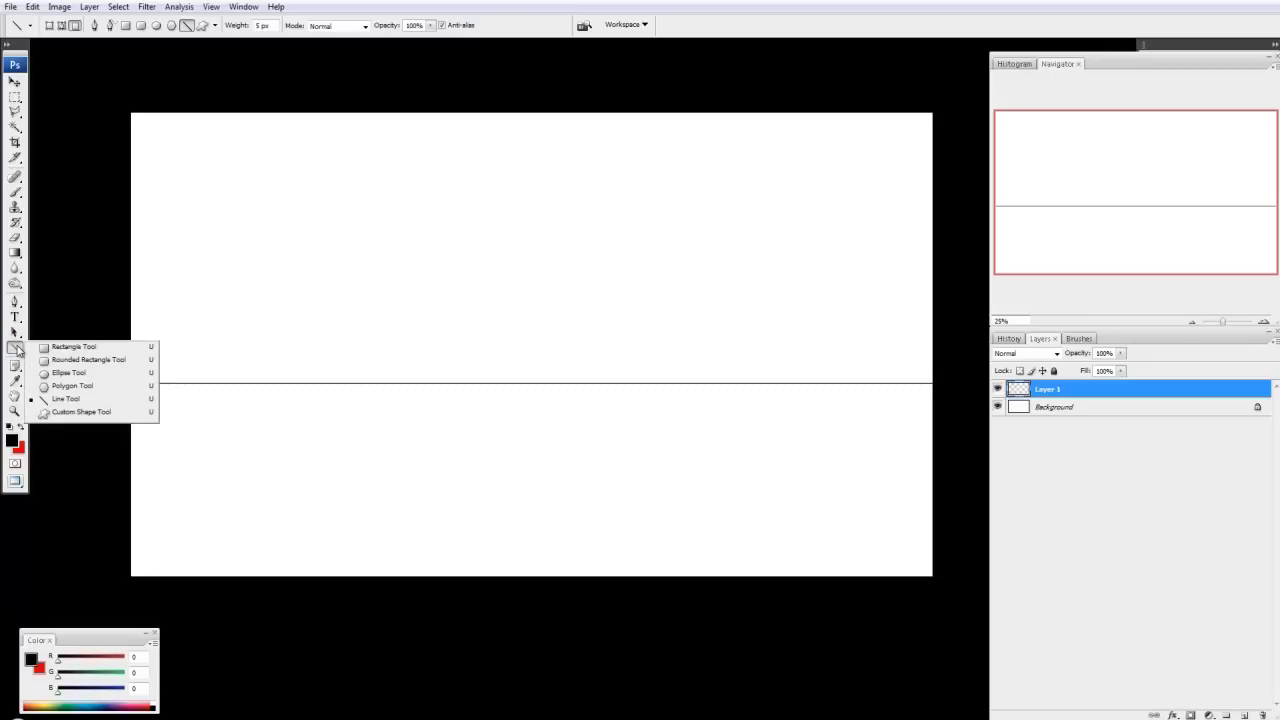
{"action": "left_click", "coordinate": [77, 387]}
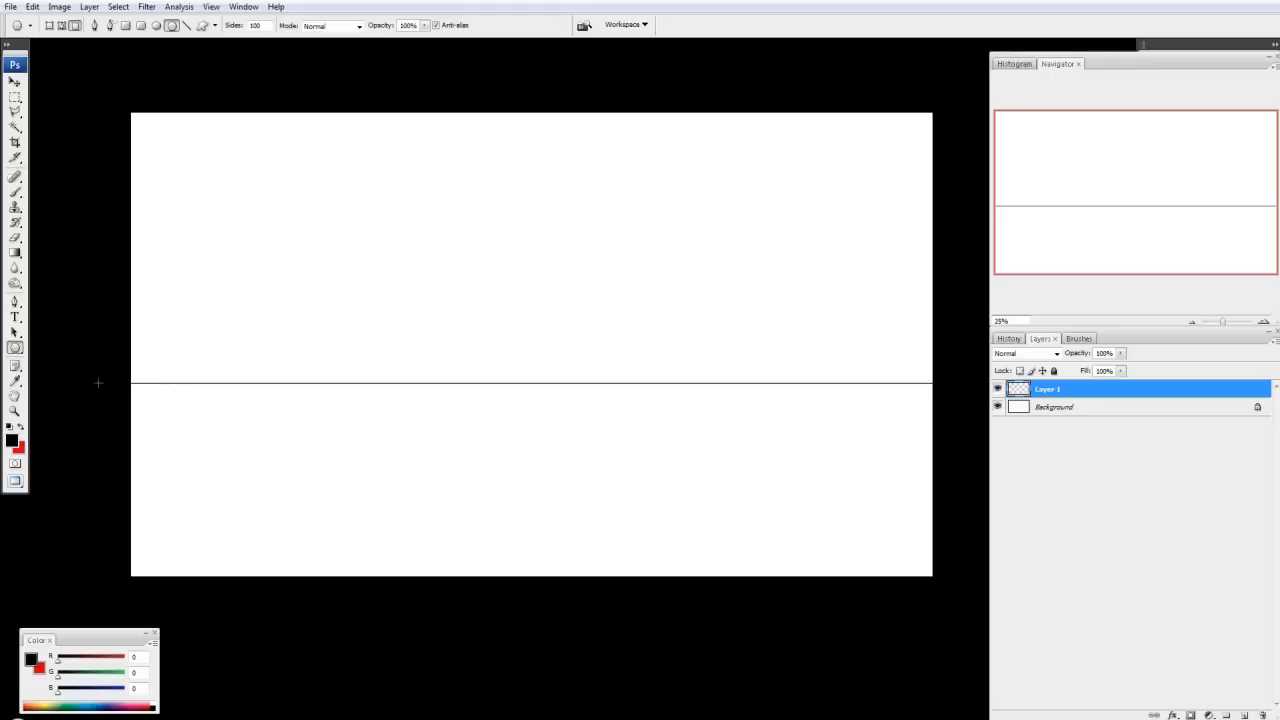
{"action": "left_click", "coordinate": [215, 26]}
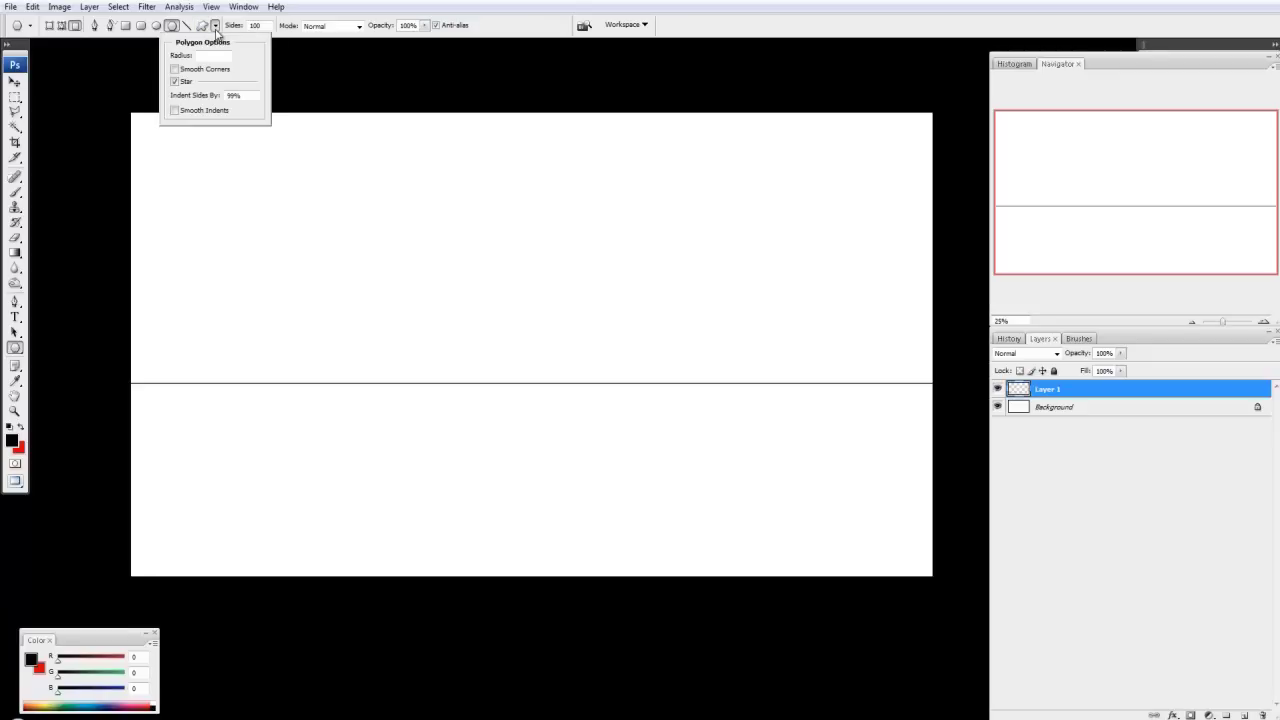
{"action": "left_click", "coordinate": [186, 84]}
{"action": "left_click", "coordinate": [186, 84]}
{"action": "left_click", "coordinate": [186, 84]}
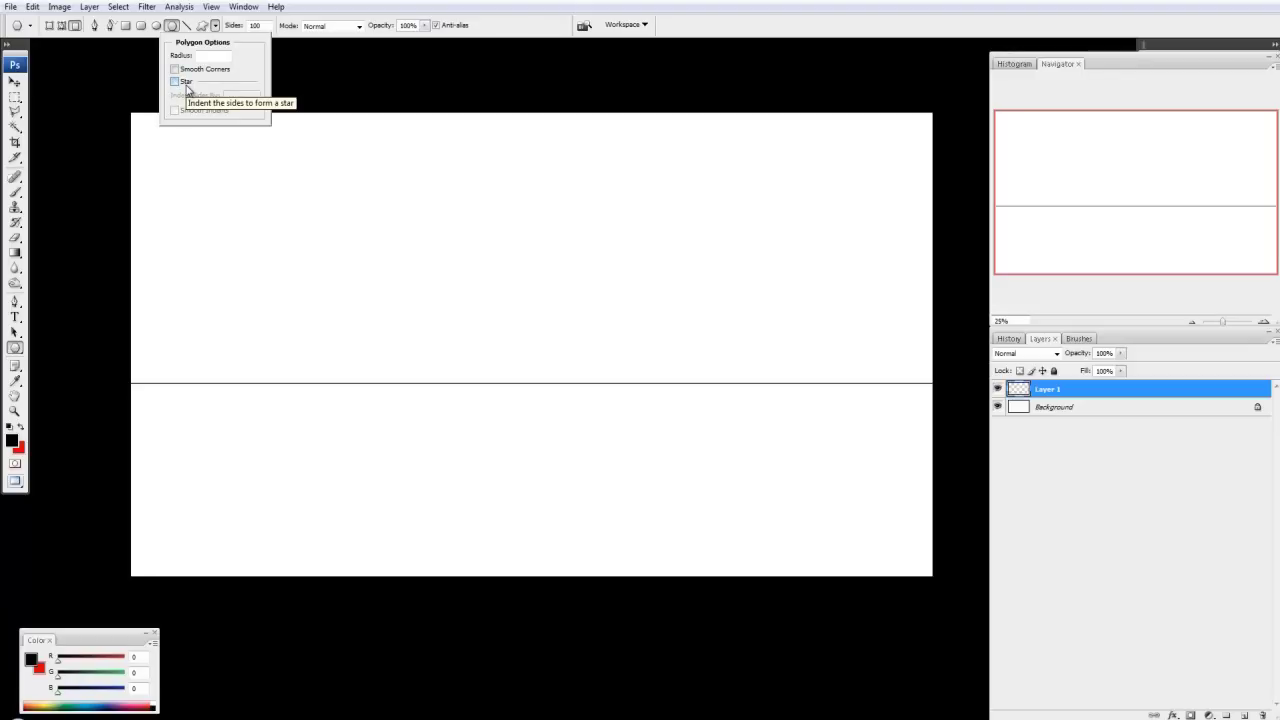
{"action": "left_click", "coordinate": [186, 85]}
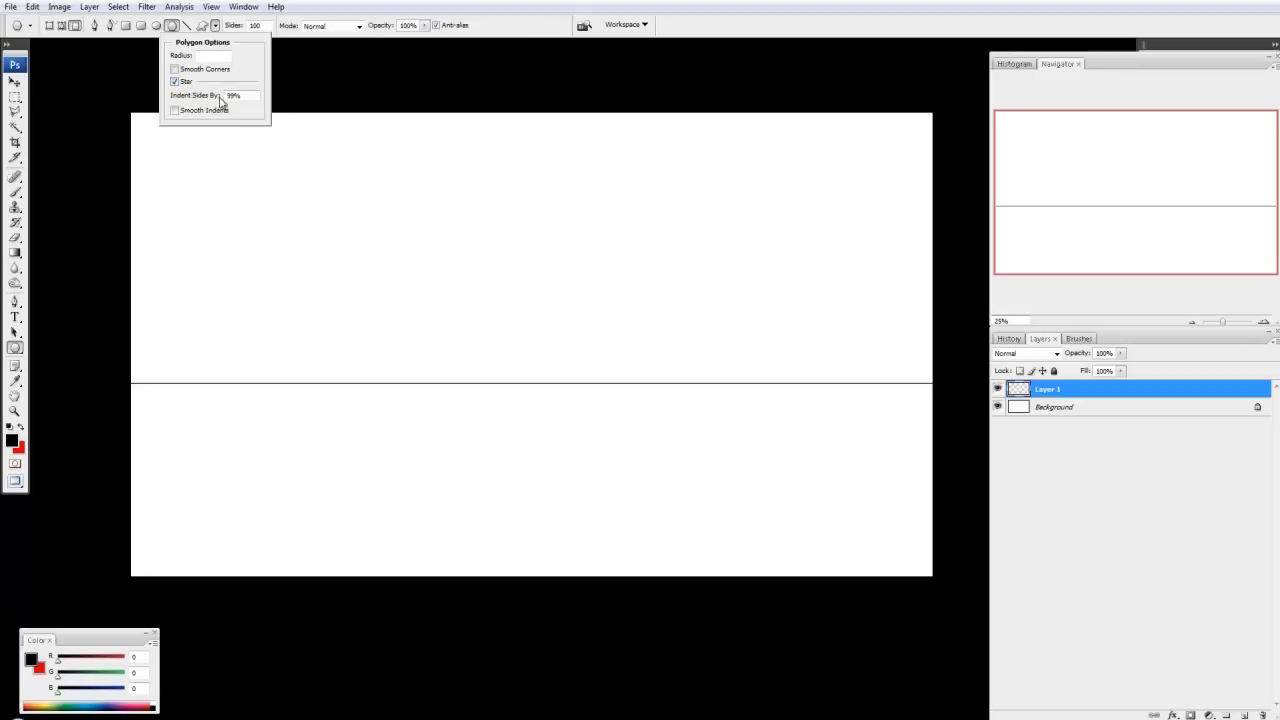
{"action": "left_click", "coordinate": [308, 98]}
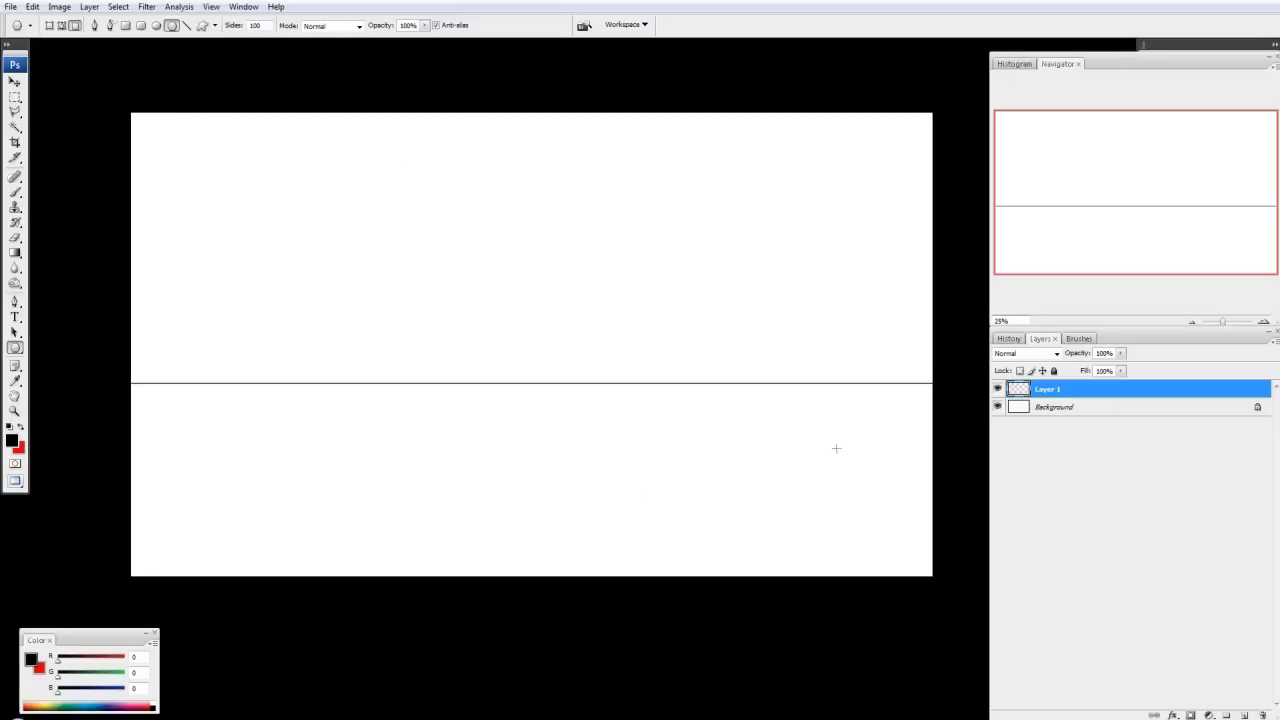
- Draw a red 100-point starburst from the horizon point, then hide Layer 1 and select Background
{"action": "left_click", "coordinate": [21, 427]}
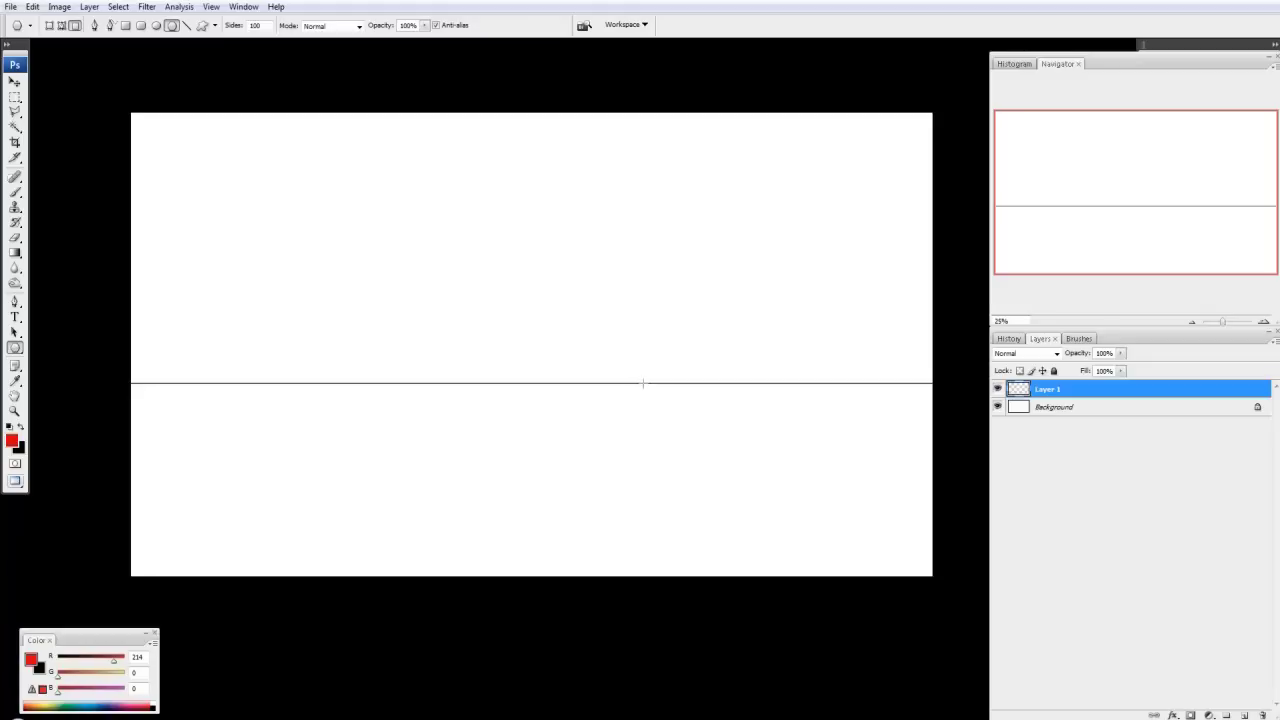
{"action": "left_click_drag", "start_coordinate": [643, 383], "coordinate": [880, 89]}
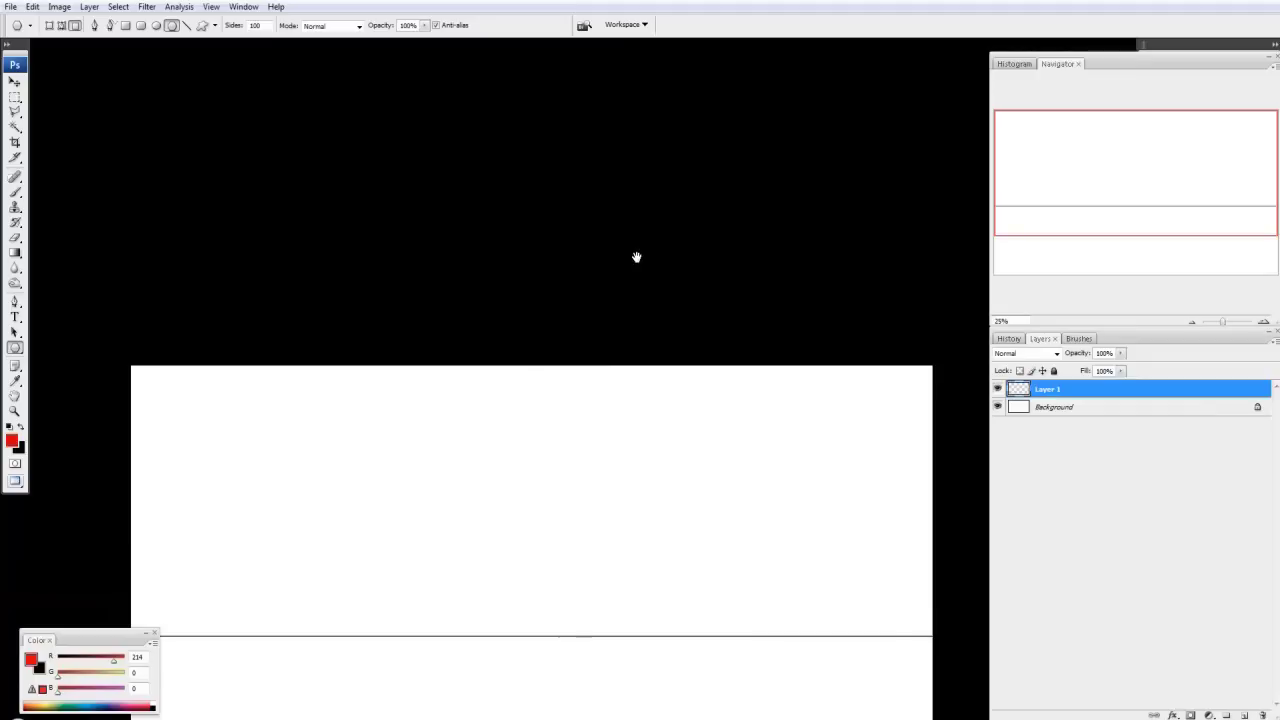
{"action": "left_click_drag", "start_coordinate": [606, 309], "coordinate": [578, 56]}
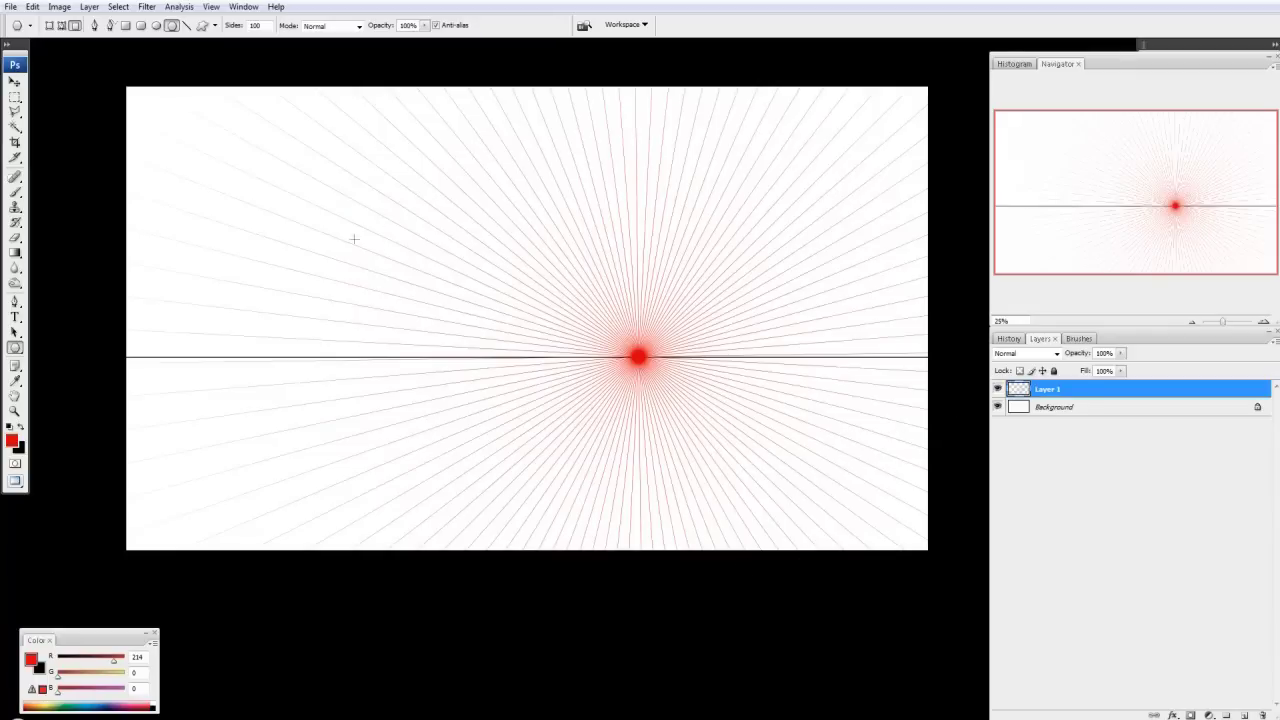
{"action": "left_click", "coordinate": [997, 388]}
{"action": "left_click", "coordinate": [1088, 410]}
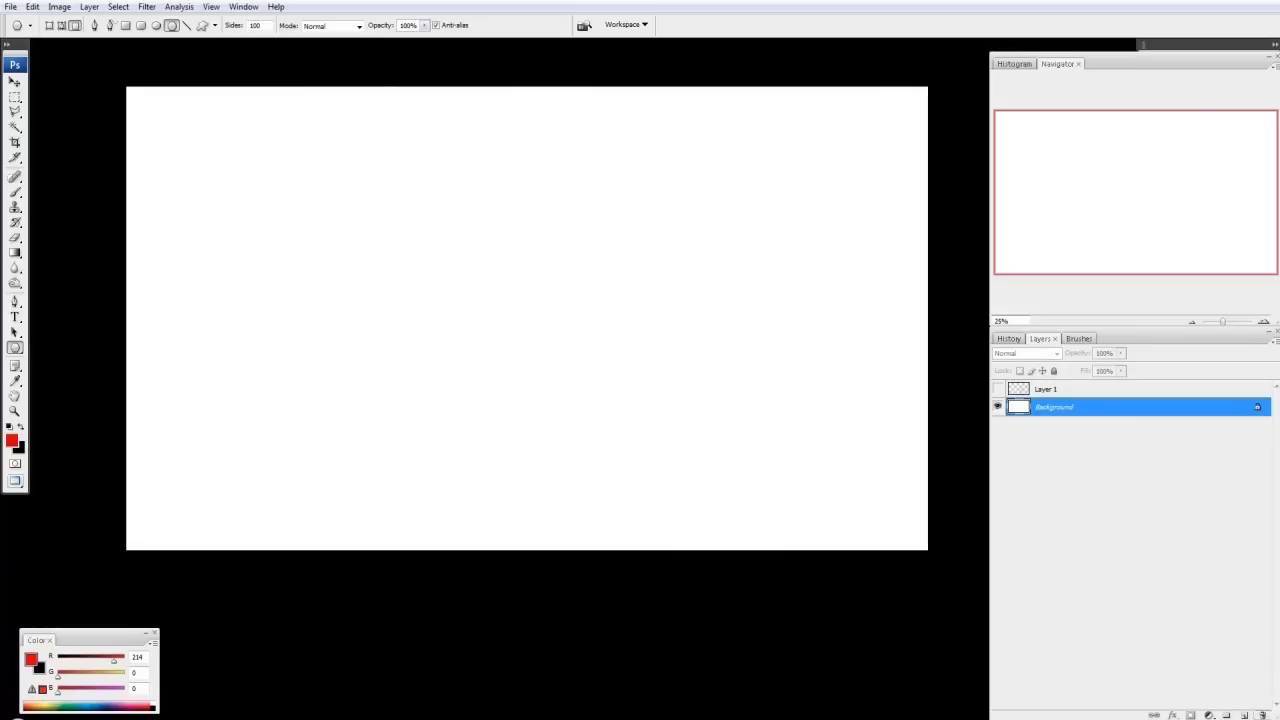
- Create Layer 2 and fill the whole canvas on it with white
{"action": "left_click", "coordinate": [1244, 714]}
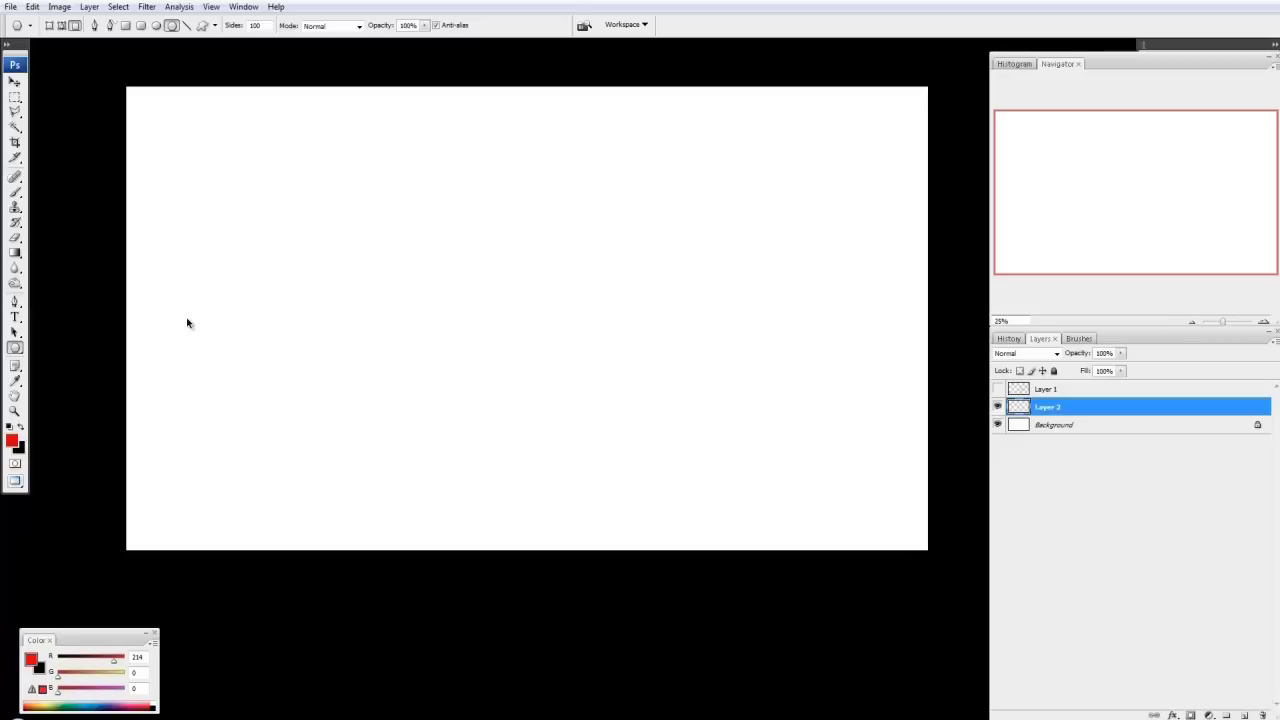
{"action": "key", "text": "ctrl+a"}
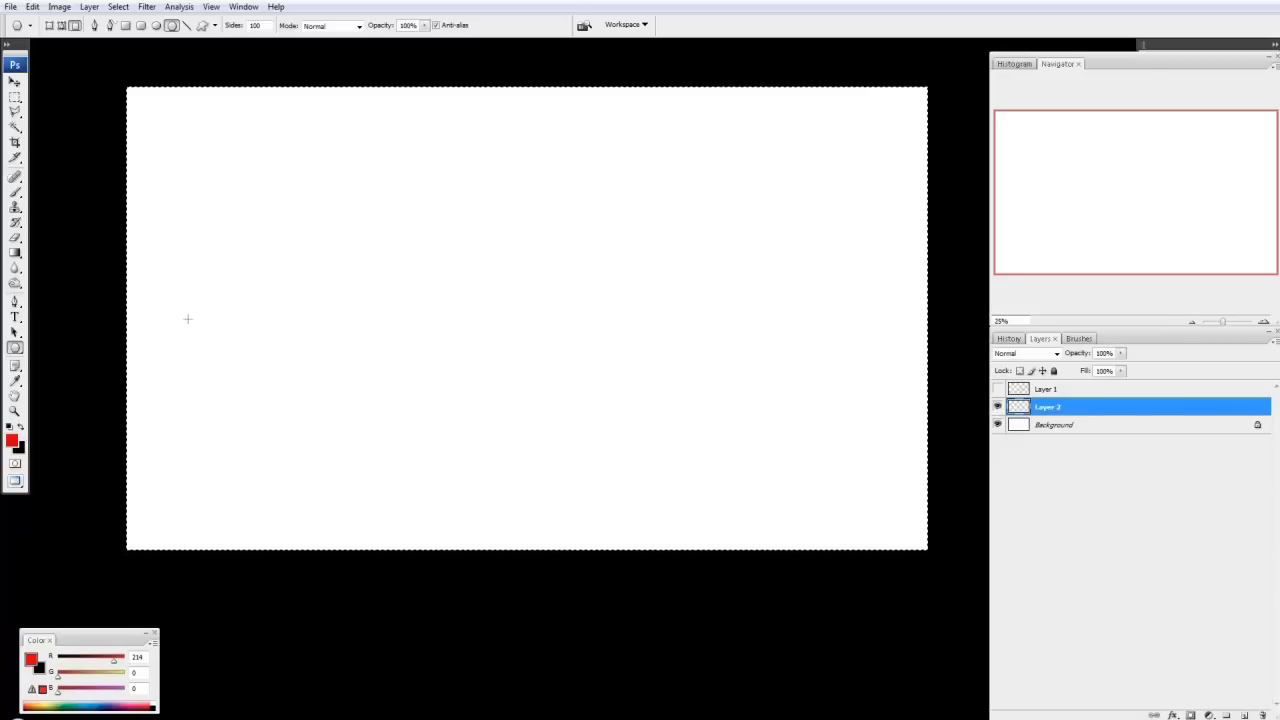
{"action": "key", "text": "alt+BackSpace"}
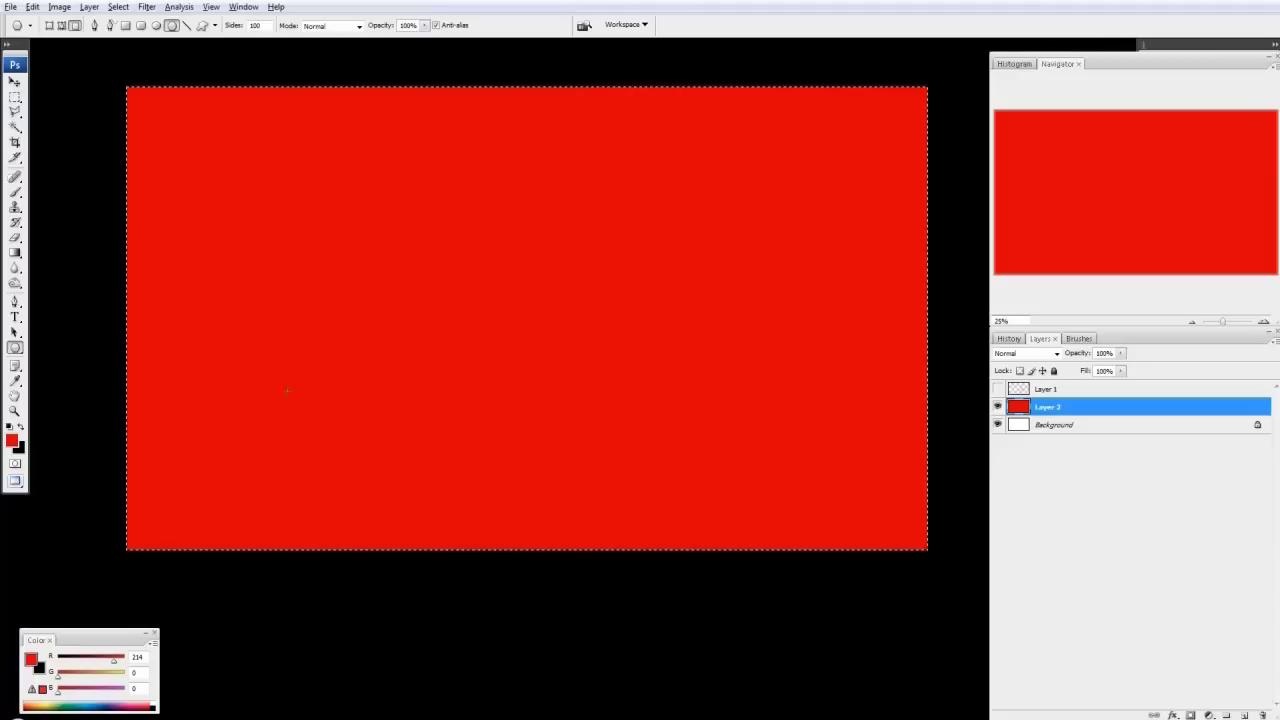
{"action": "left_click", "coordinate": [11, 440]}
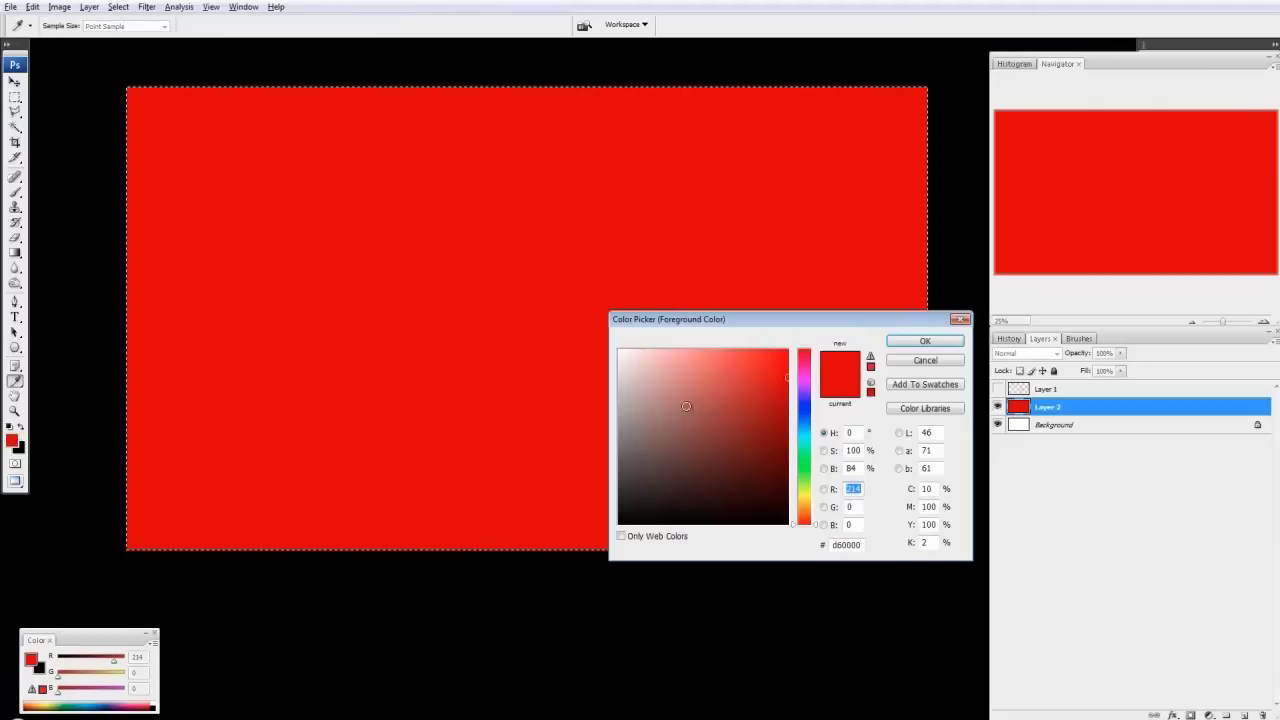
{"action": "left_click", "coordinate": [619, 350]}
{"action": "left_click", "coordinate": [925, 341]}
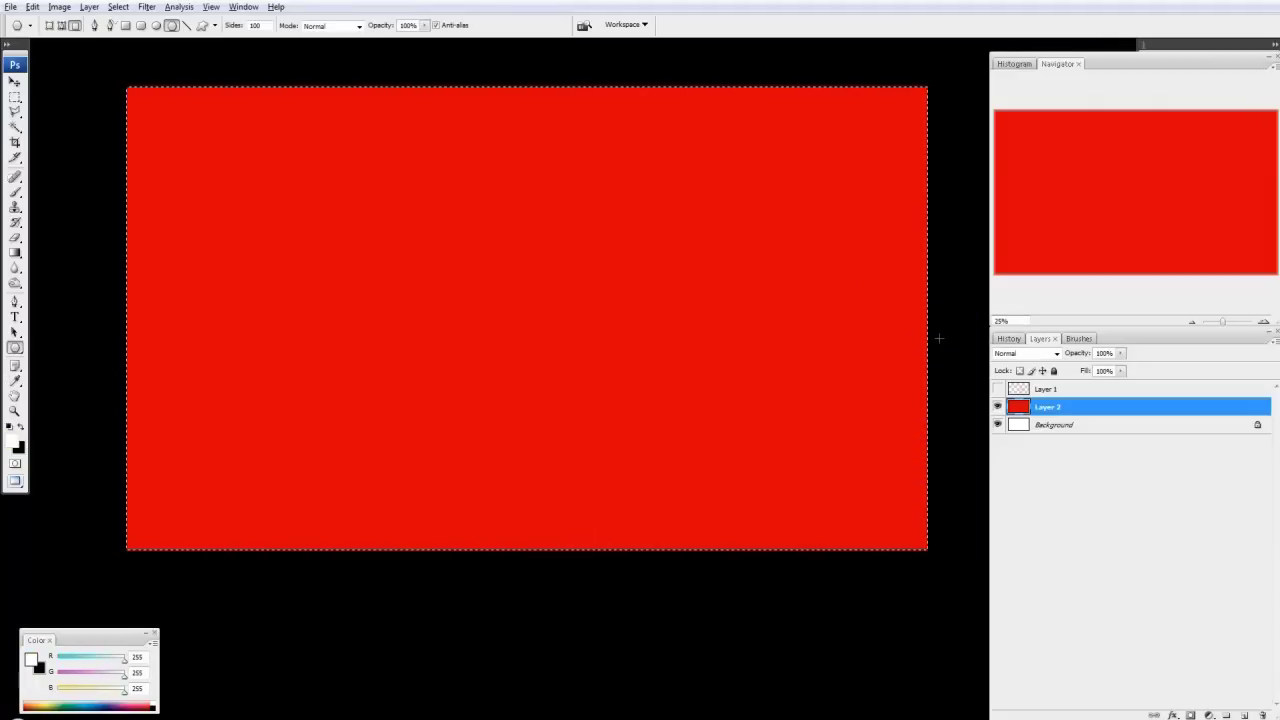
{"action": "key", "text": "alt+BackSpace"}
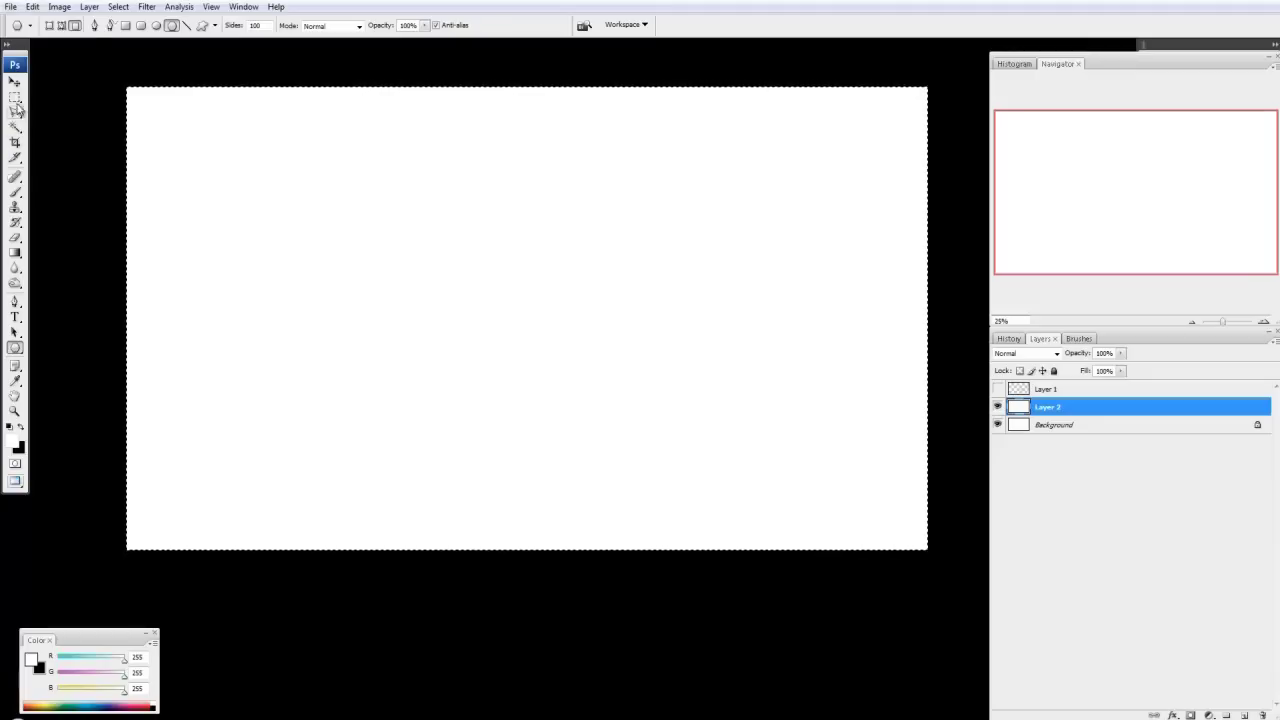
- Deselect the canvas and add an empty Layer 3 above Layer 2
{"action": "left_click", "coordinate": [15, 97]}
{"action": "key", "text": "ctrl+d"}
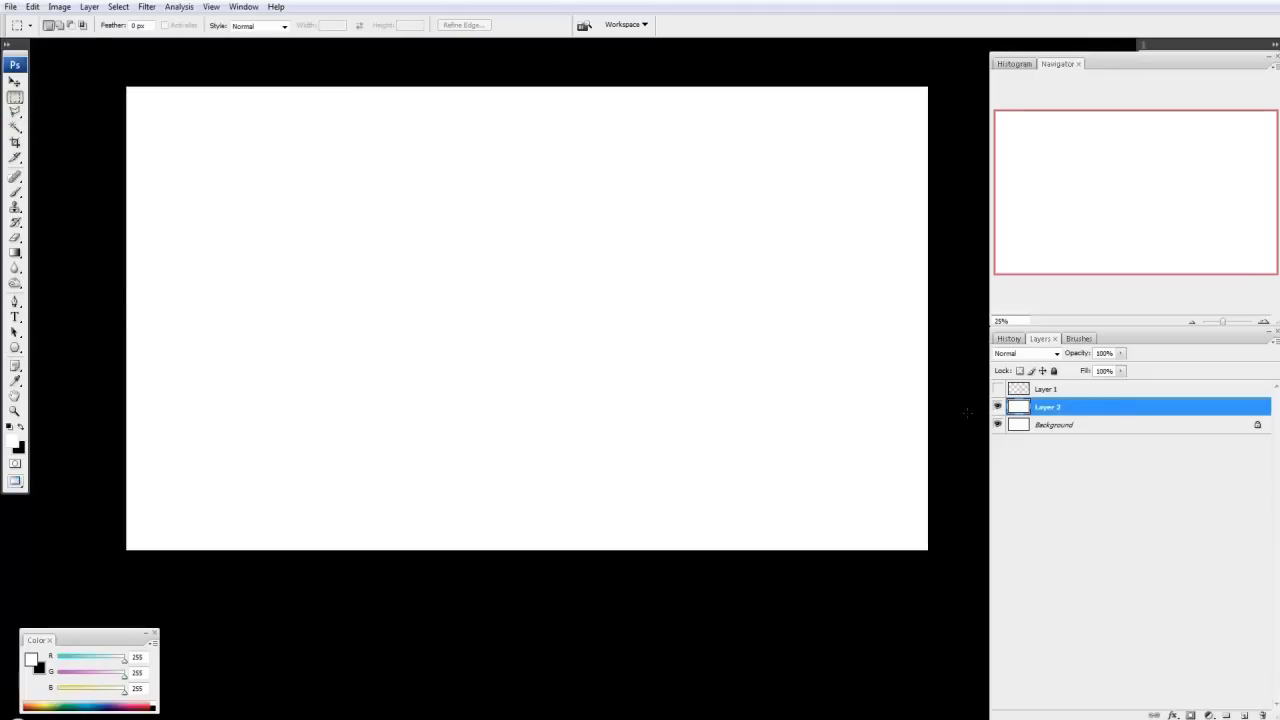
{"action": "left_click", "coordinate": [1244, 714]}
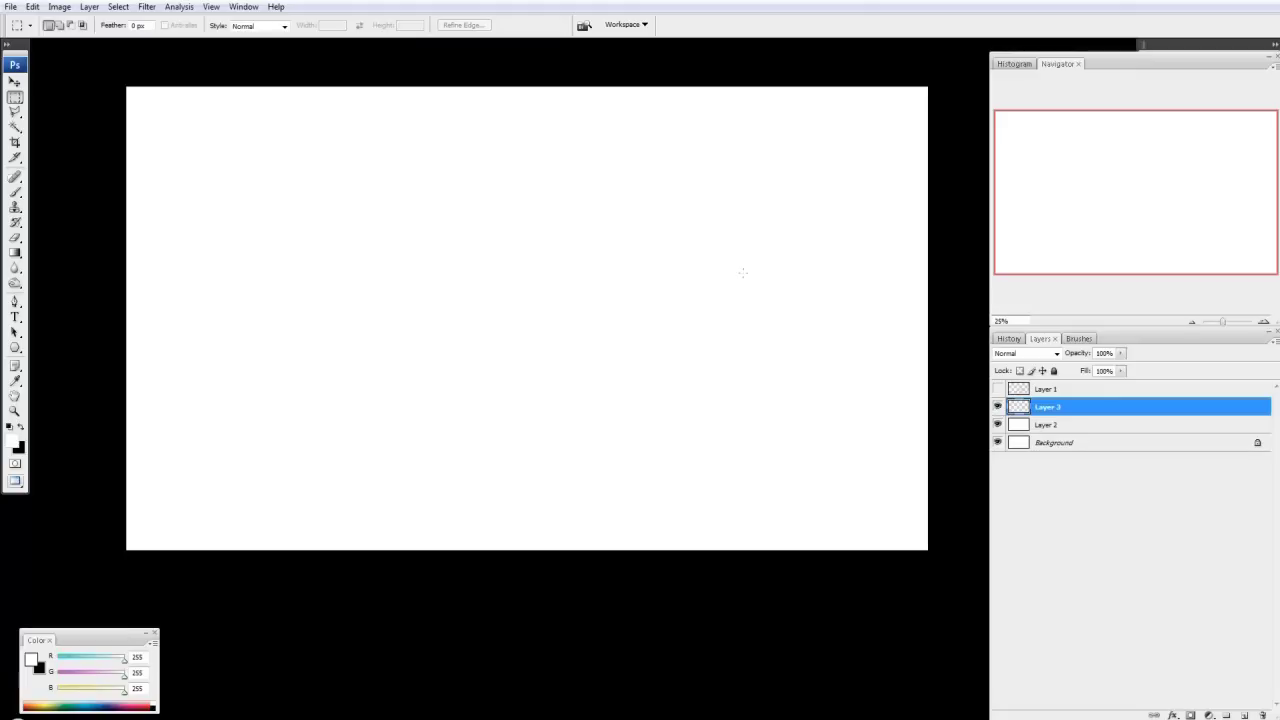
- Zoom the view out to 12.5% to leave room around the canvas
{"action": "scroll", "coordinate": [566, 260], "scroll_direction": "up", "scroll_amount": 1}
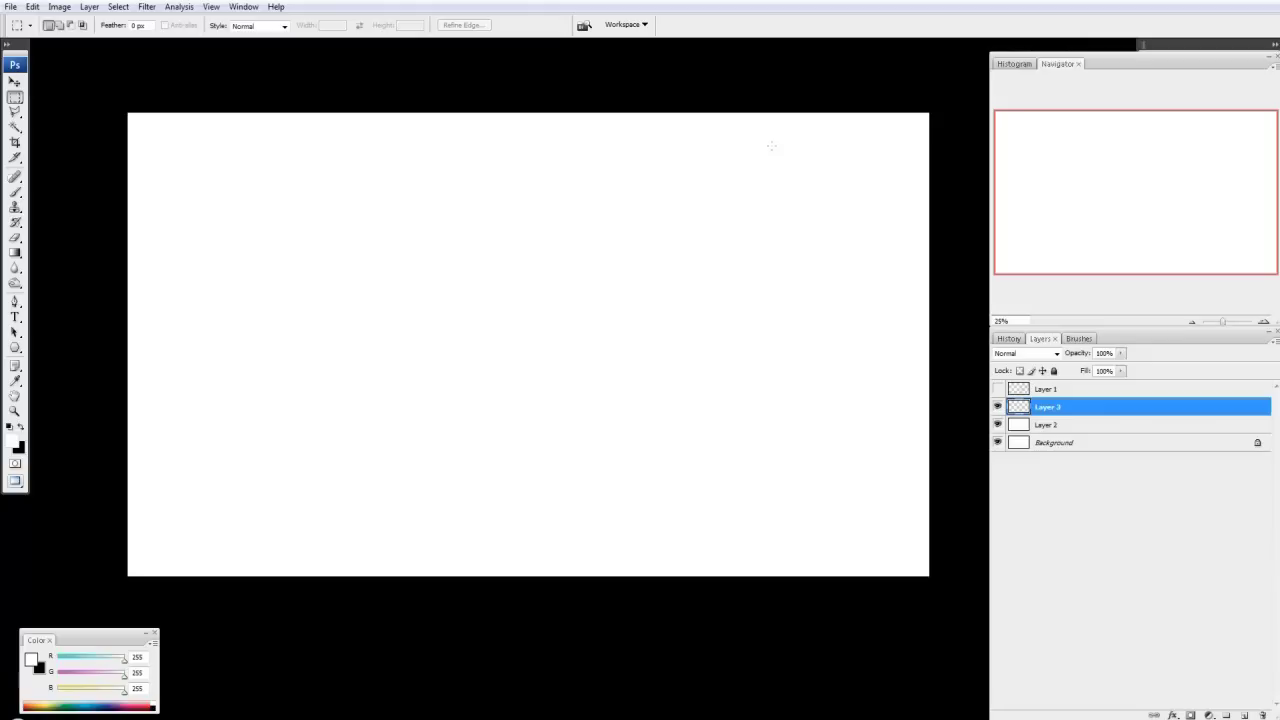
{"action": "key", "text": "ctrl+minus"}
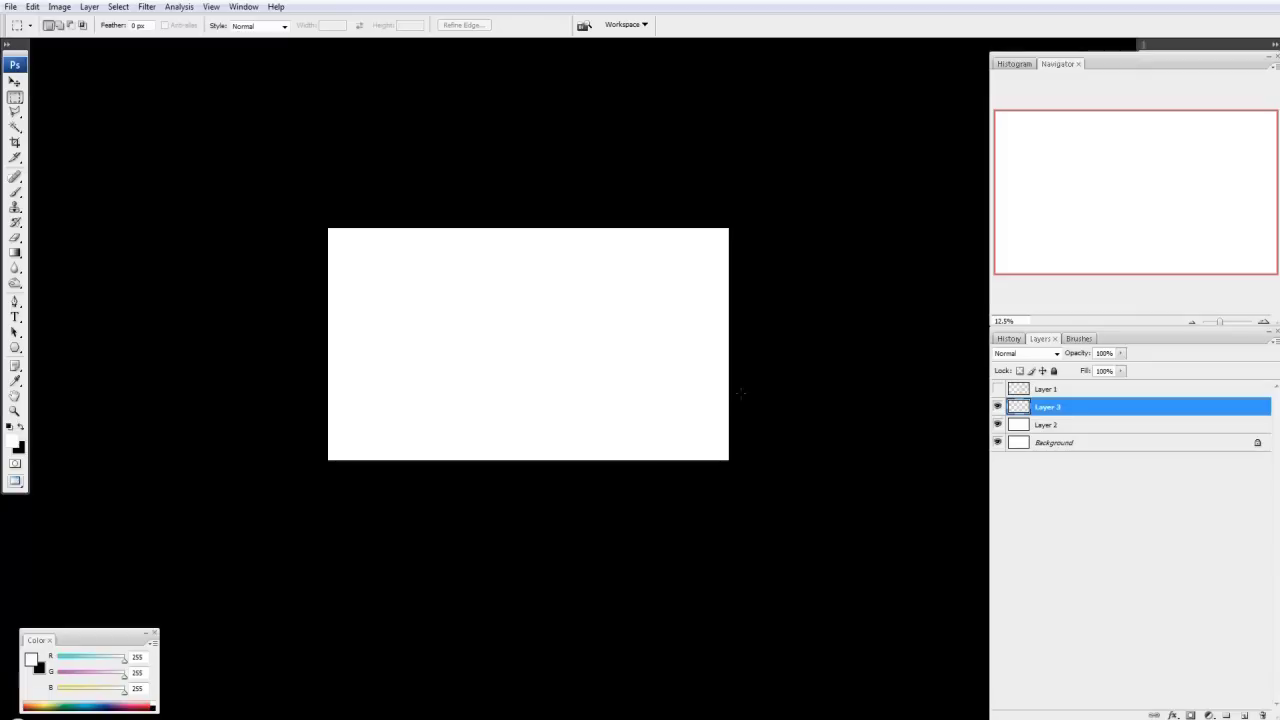
- Crop outward past the left and right edges to widen the canvas with black strips
{"action": "left_click", "coordinate": [15, 142]}
{"action": "left_click_drag", "start_coordinate": [236, 213], "coordinate": [777, 509]}
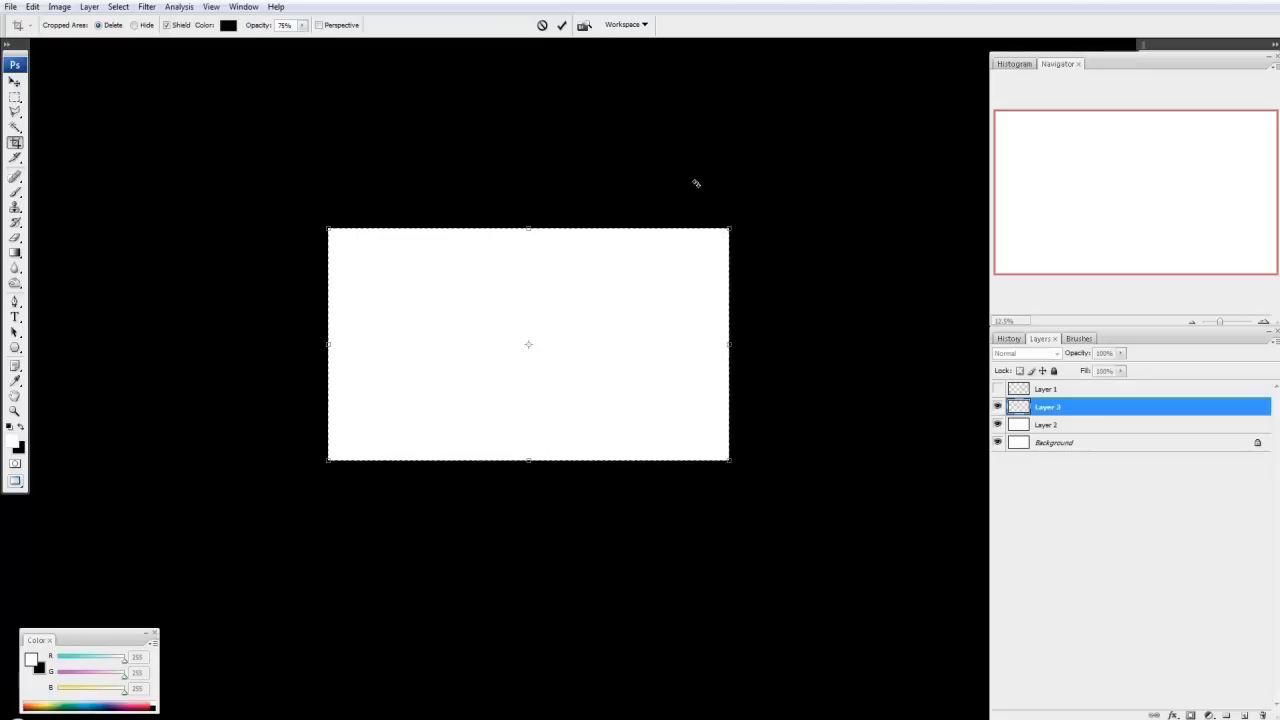
{"action": "left_click_drag", "start_coordinate": [737, 346], "coordinate": [886, 346]}
{"action": "left_click_drag", "start_coordinate": [326, 344], "coordinate": [152, 344]}
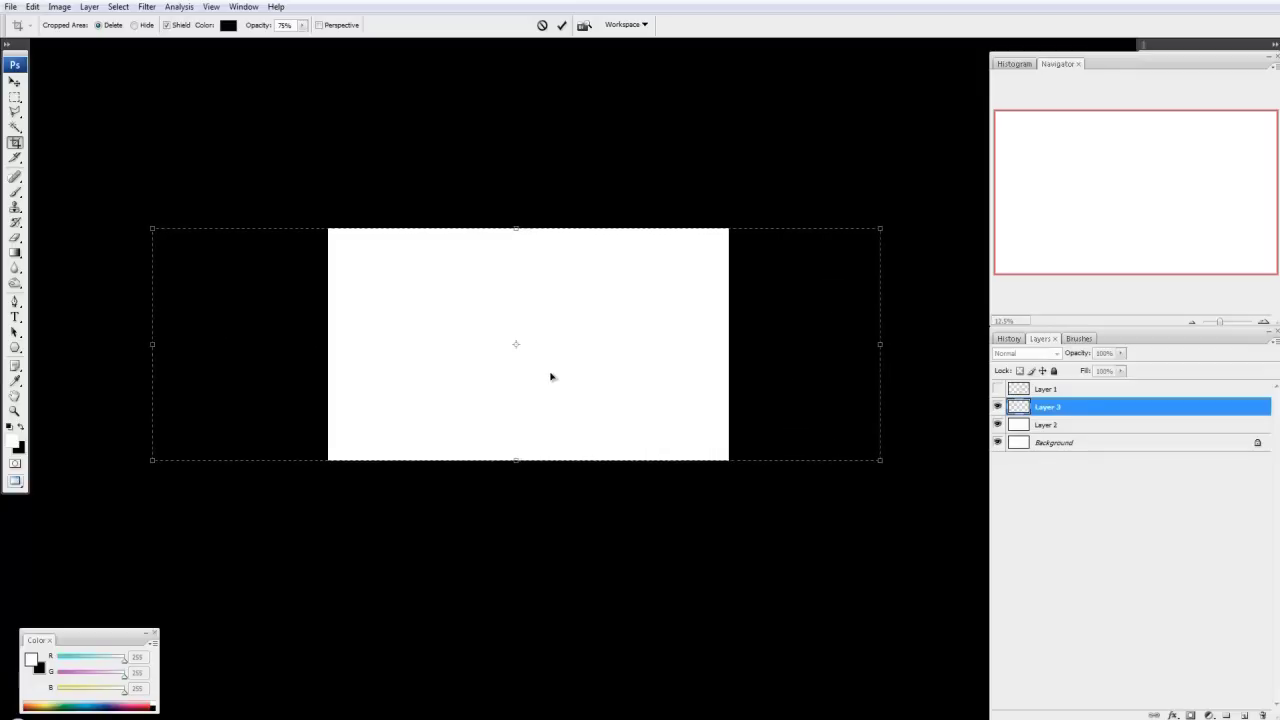
{"action": "key", "text": "Return"}
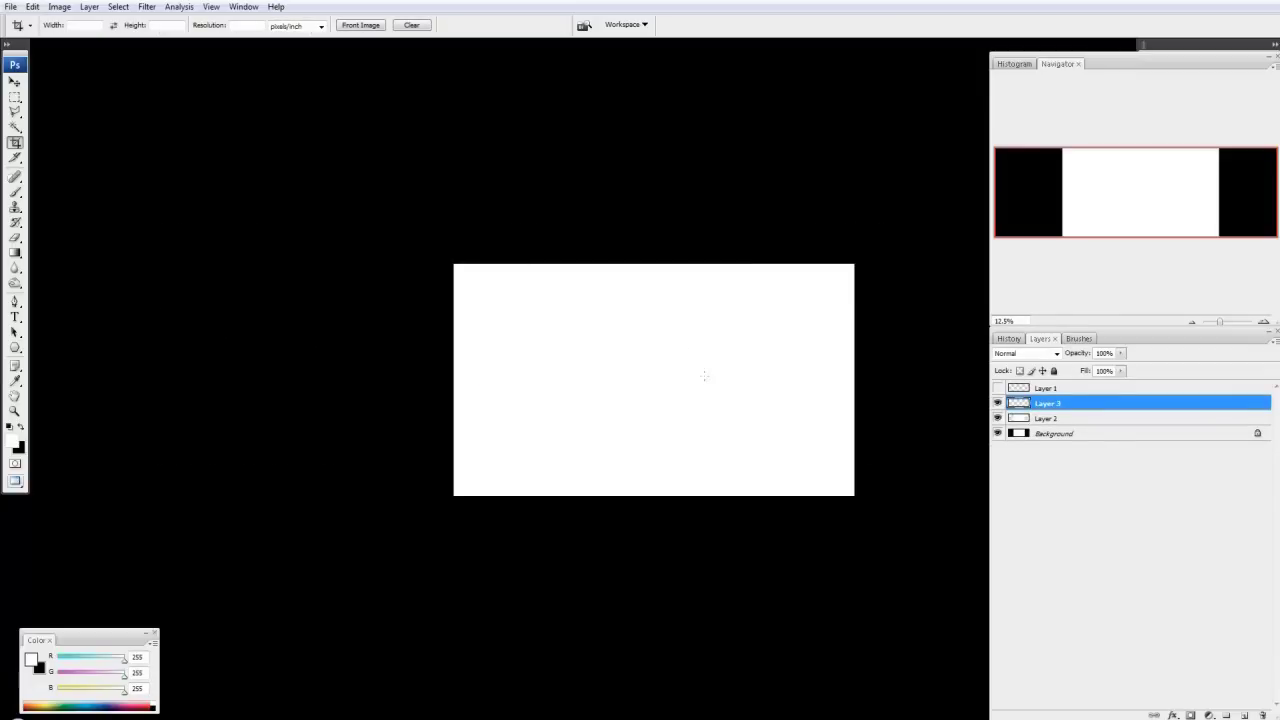
- Set the pasteboard backdrop around the canvas to Gray
{"action": "left_click_drag", "start_coordinate": [700, 249], "coordinate": [563, 180]}
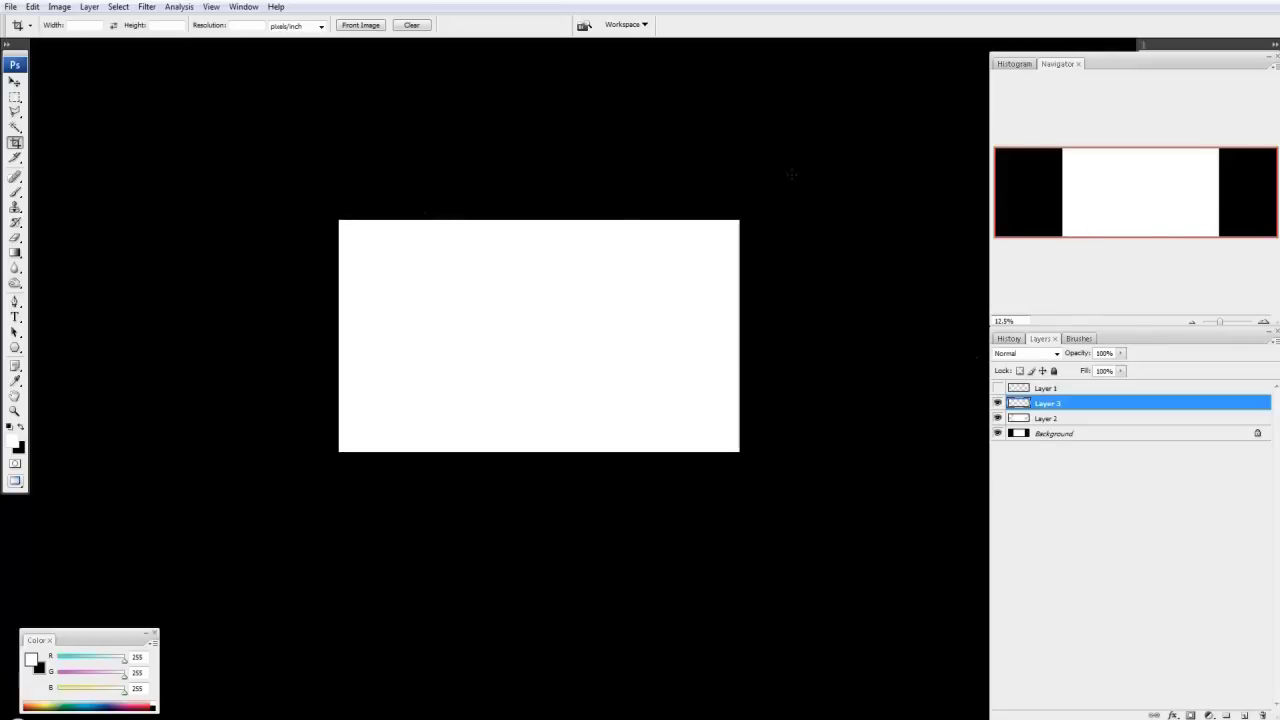
{"action": "right_click", "coordinate": [701, 105]}
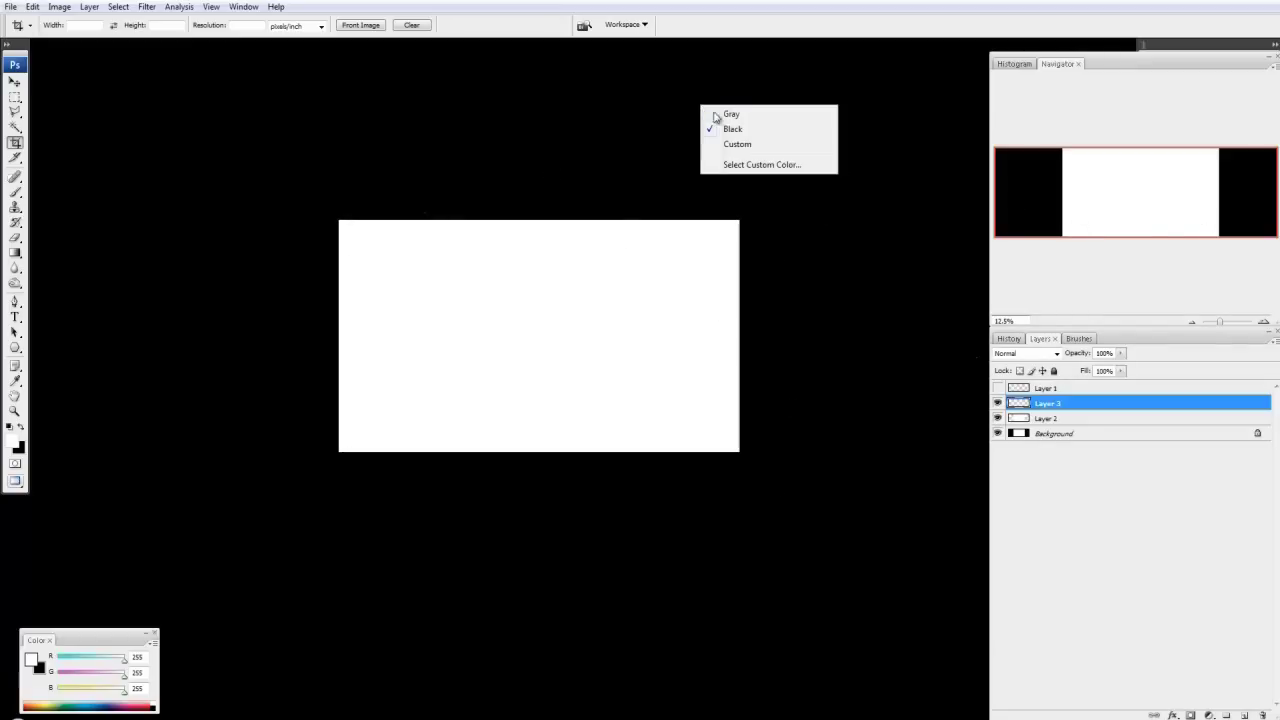
{"action": "left_click", "coordinate": [737, 114]}
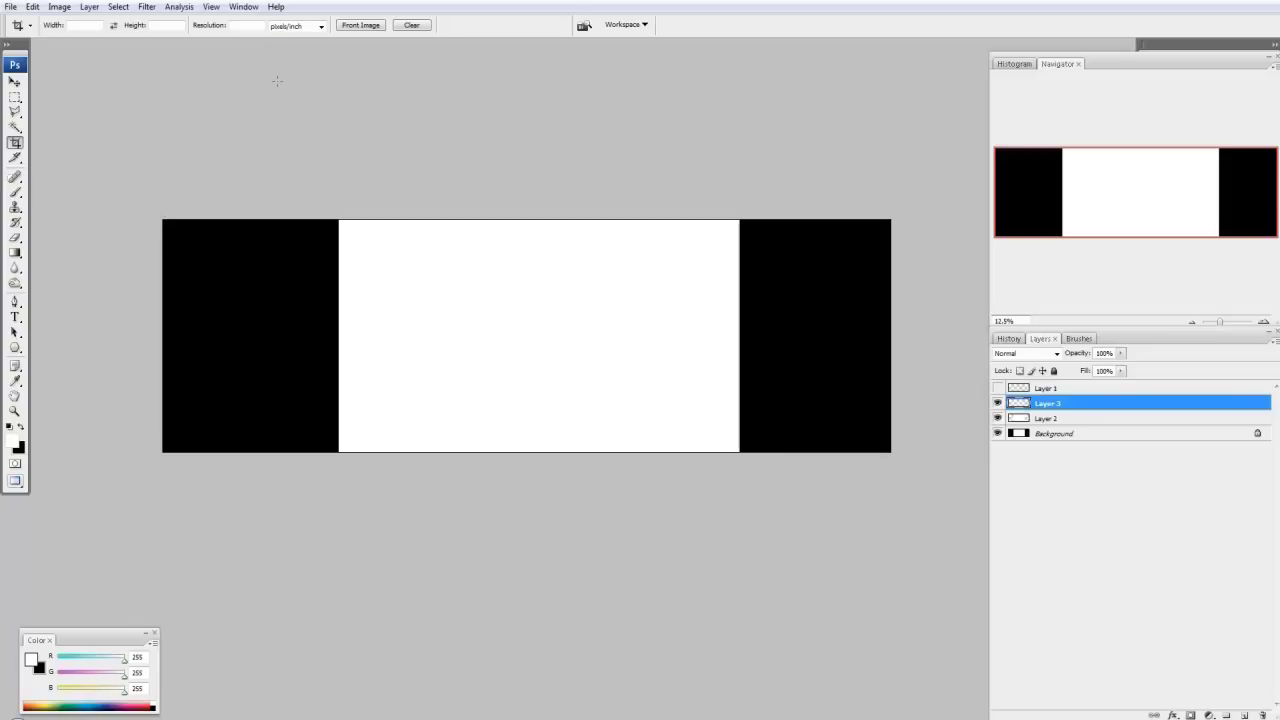
- Turn on the rulers with Ctrl+R, checking the Rulers setting in the View menu
{"action": "key", "text": "ctrl+r"}
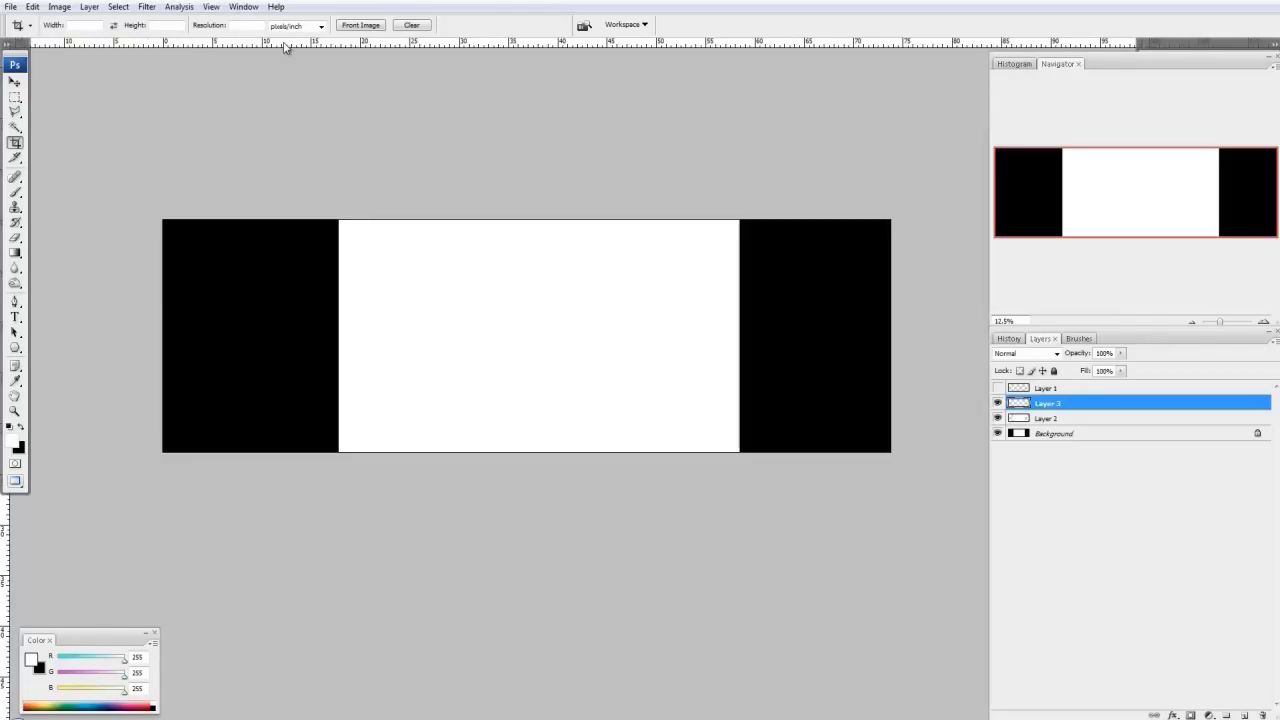
{"action": "left_click", "coordinate": [275, 7]}
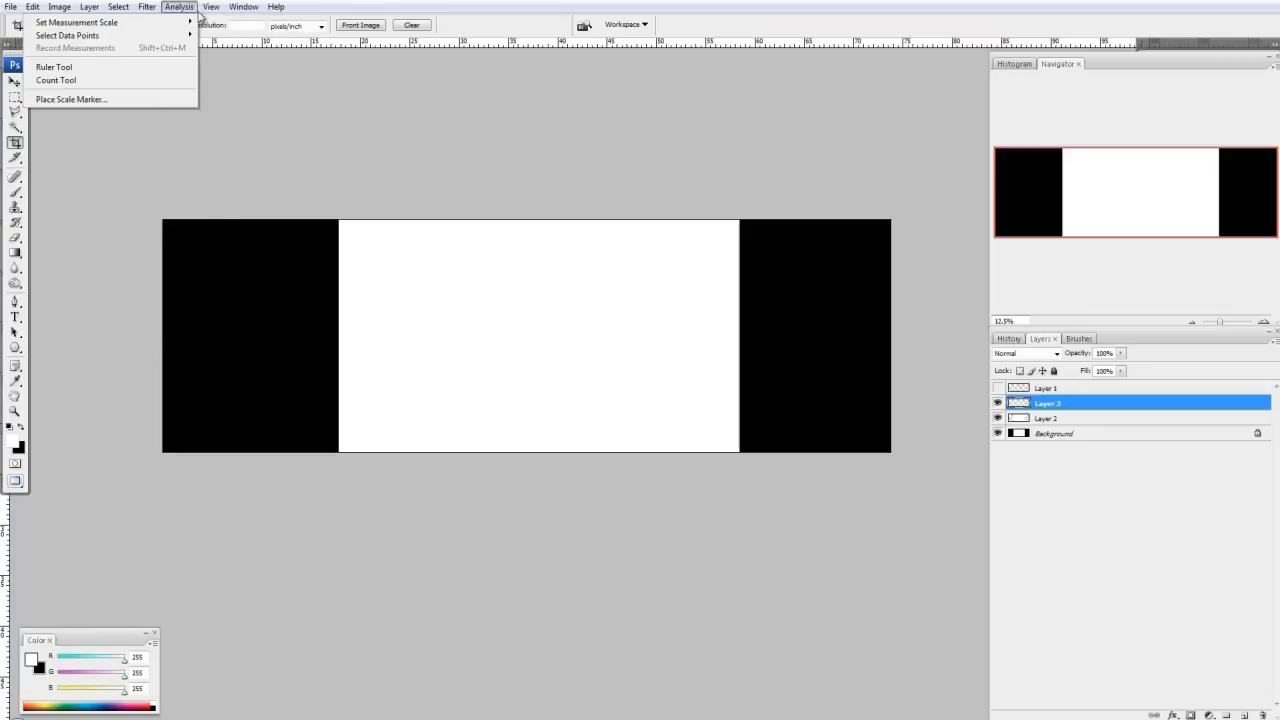
{"action": "mouse_move", "coordinate": [211, 8]}
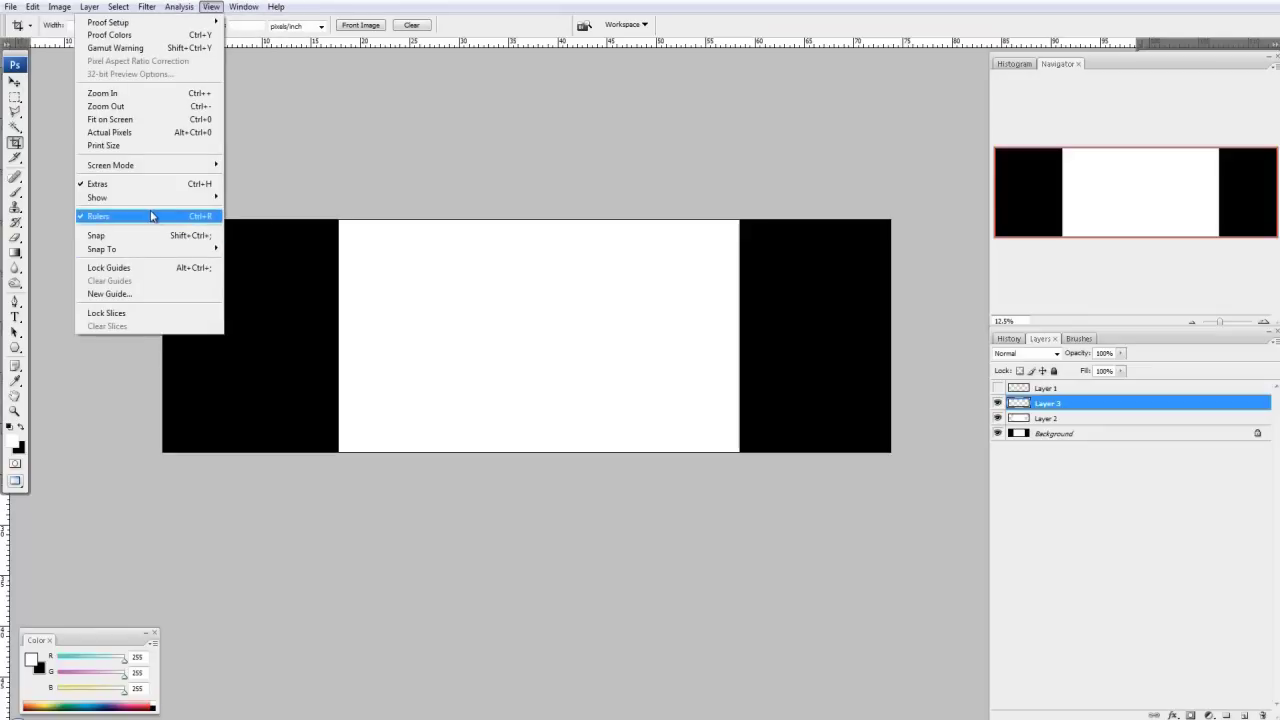
{"action": "left_click", "coordinate": [152, 216]}
{"action": "left_click", "coordinate": [211, 7]}
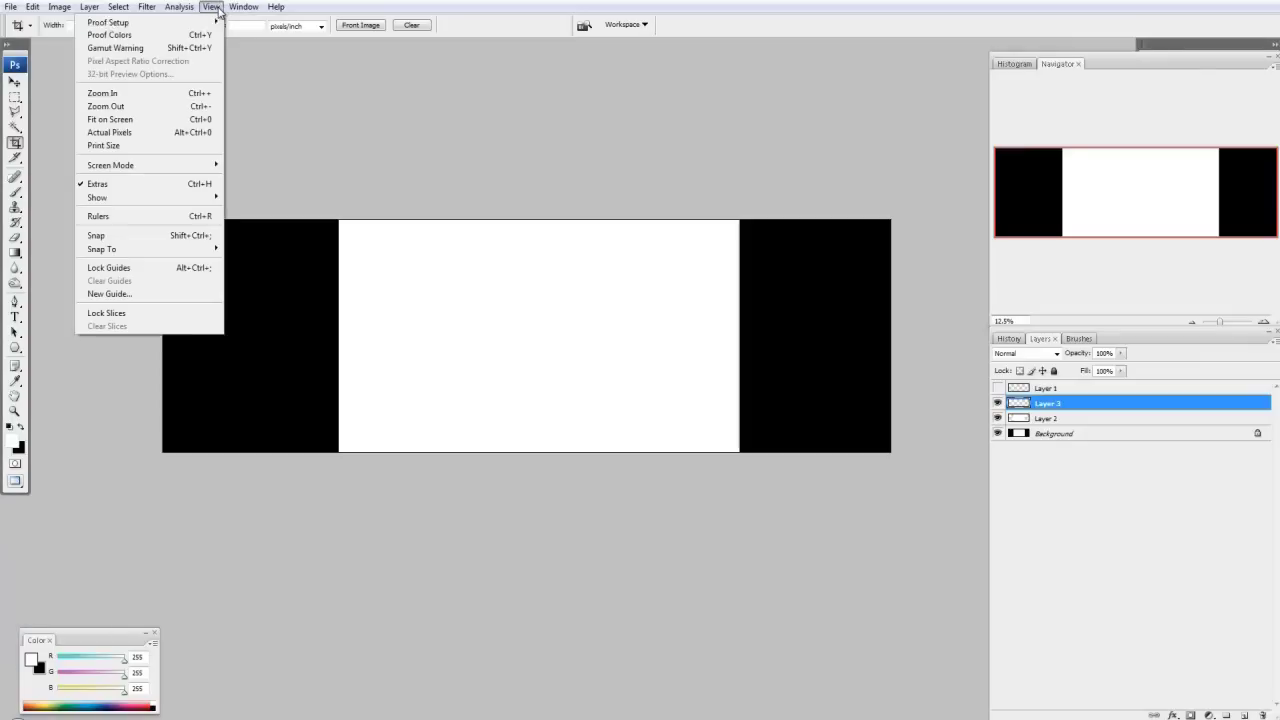
{"action": "left_click", "coordinate": [150, 216]}
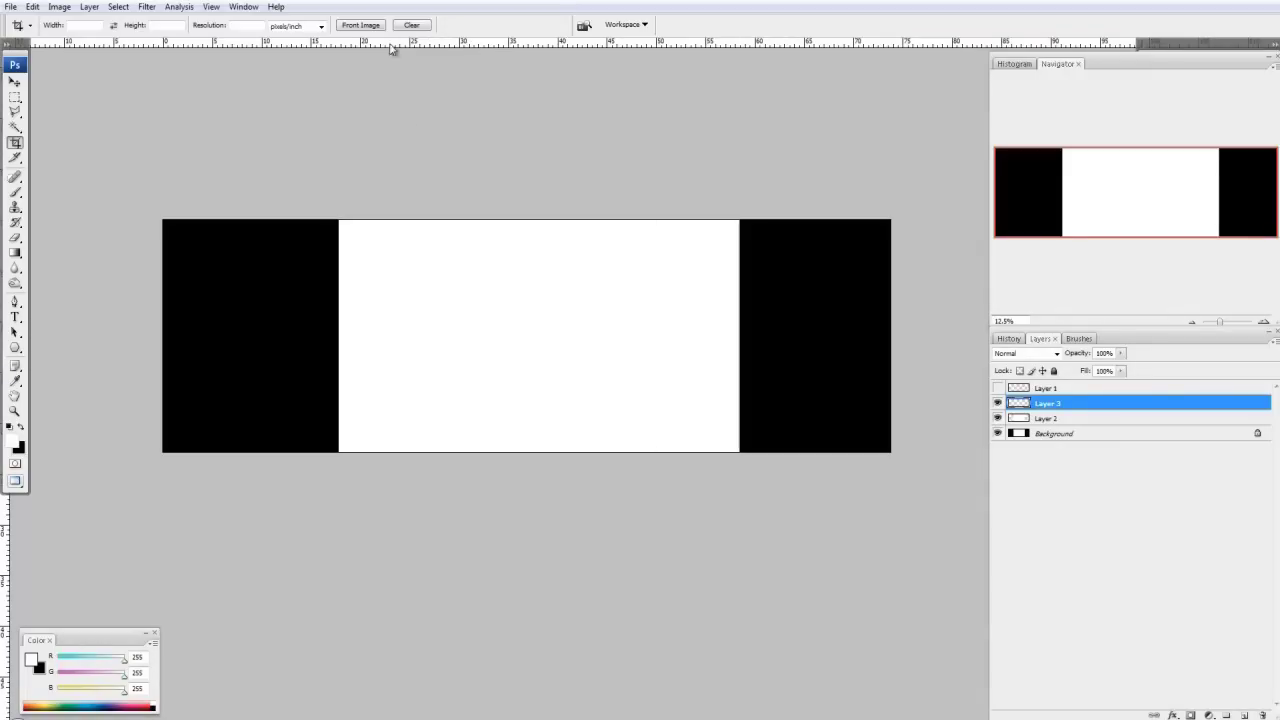
- Drag a horizontal guide from the top ruler to just below the canvas middle
{"action": "left_click_drag", "start_coordinate": [541, 48], "coordinate": [604, 360]}
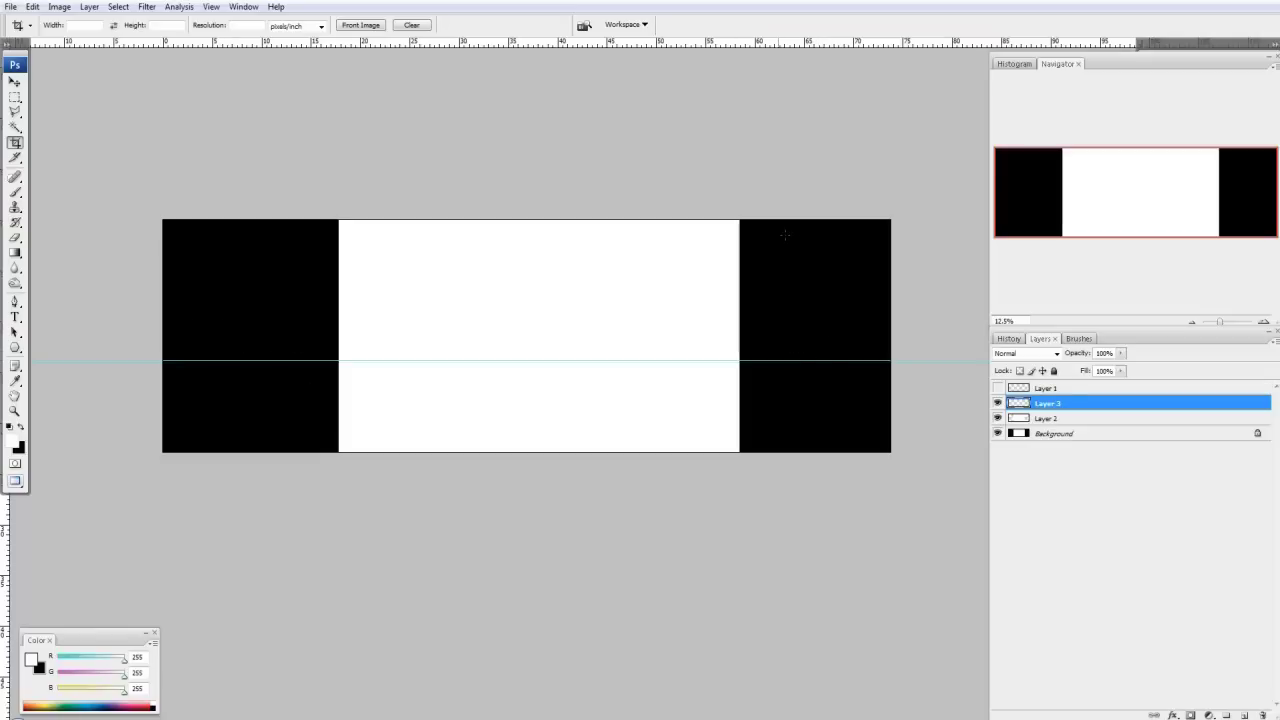
- Select the 100-sided Polygon tool and set the foreground colour to dark red #d40000
{"action": "left_click", "coordinate": [15, 348]}
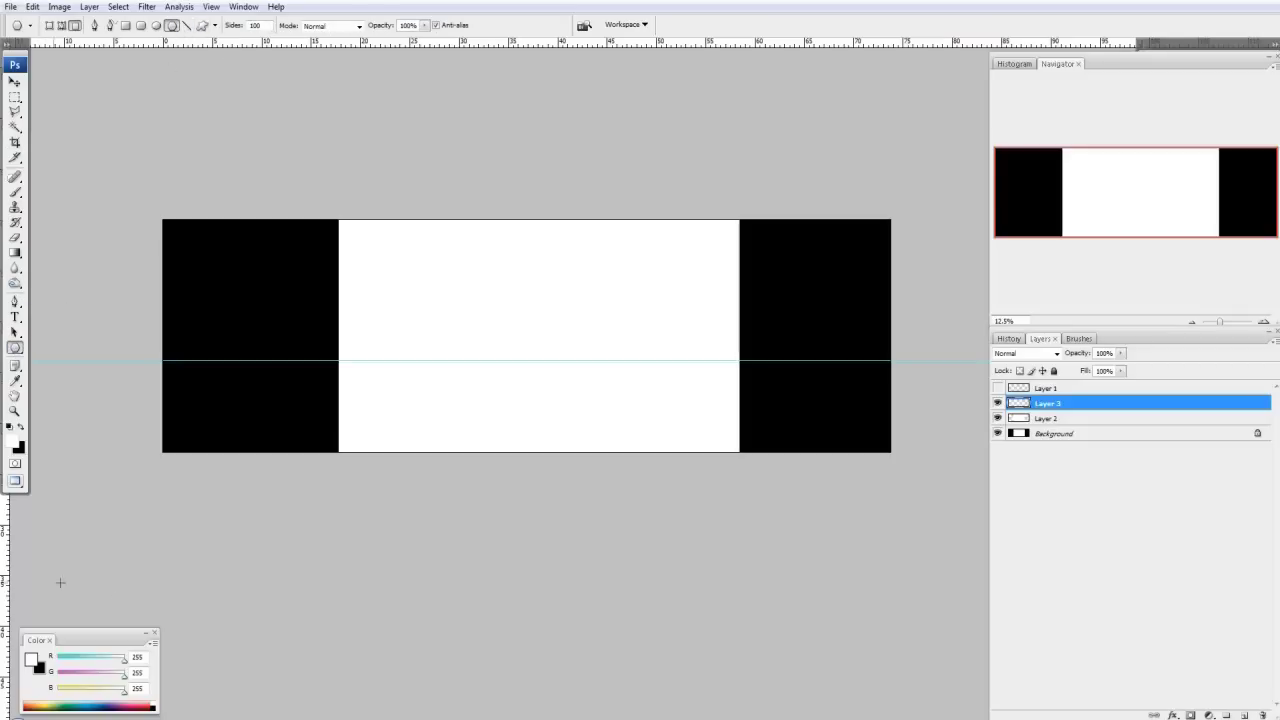
{"action": "left_click", "coordinate": [15, 441]}
{"action": "key", "text": "Tab"}
{"action": "type", "text": "0"}
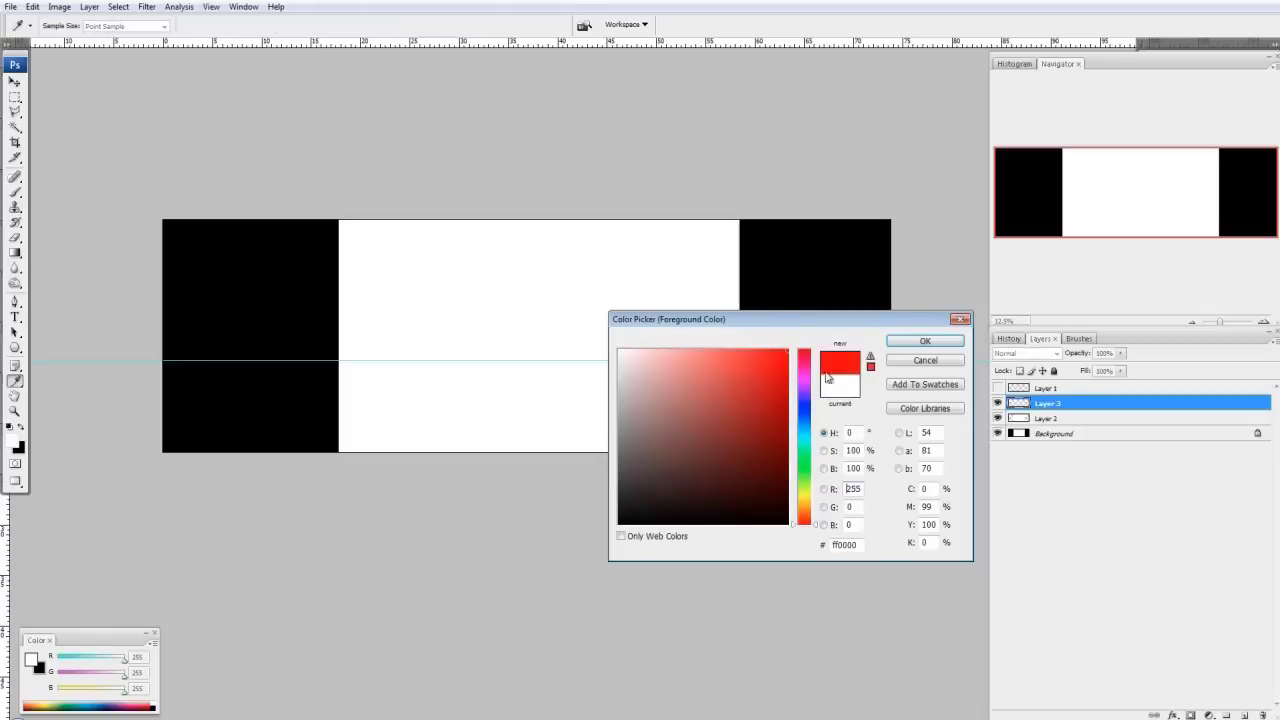
{"action": "key", "text": "Tab"}
{"action": "type", "text": "0"}
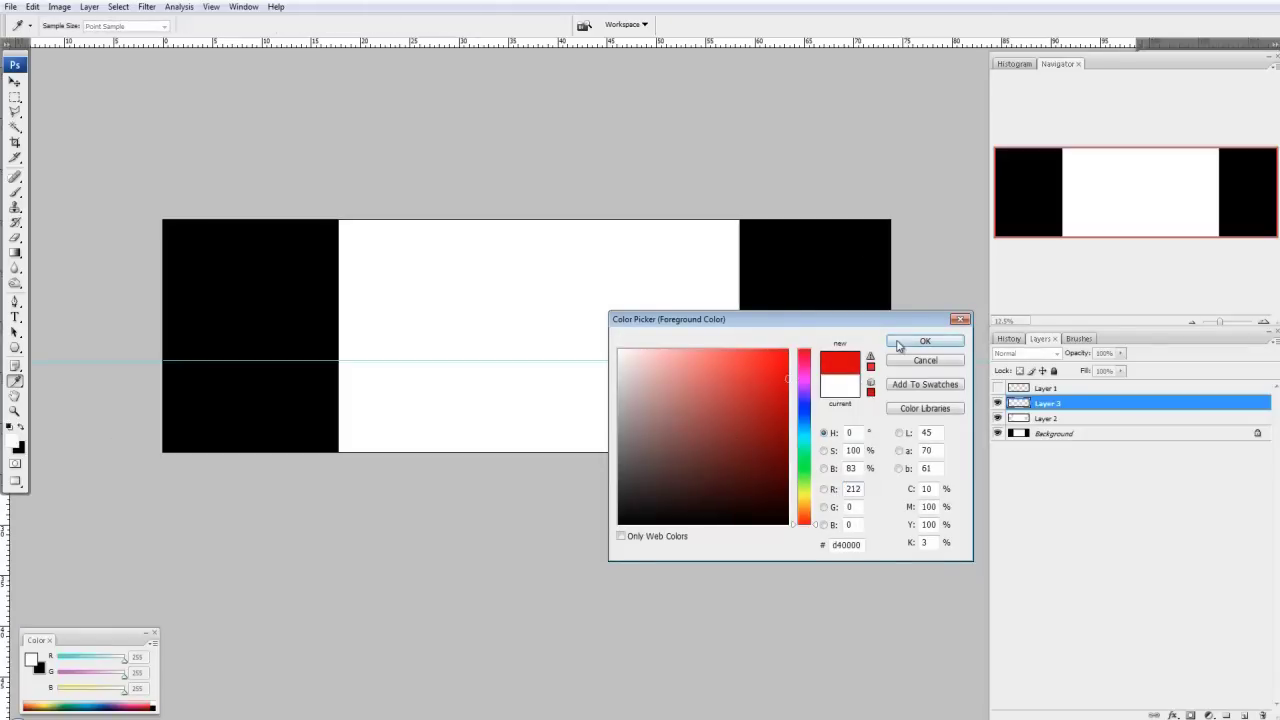
{"action": "left_click", "coordinate": [903, 343]}
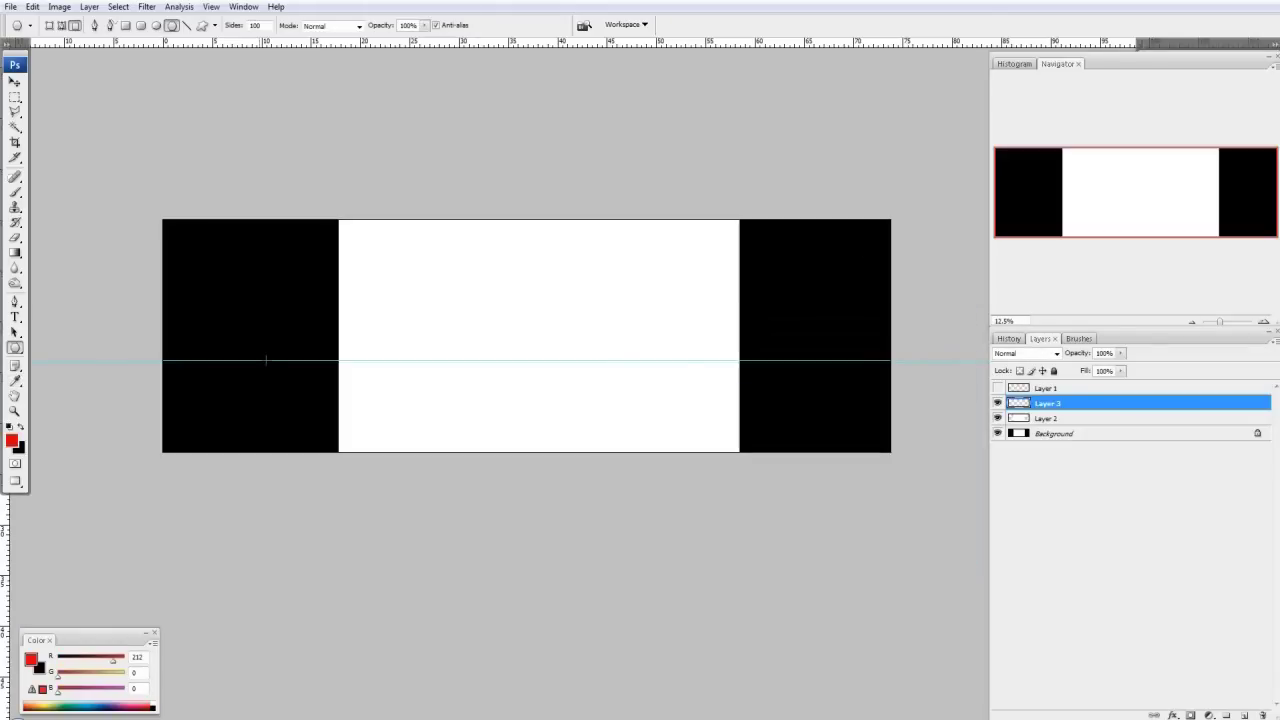
- On Layer 3, draw dark red ray bursts from the left and right horizon points, then hide guides
{"action": "left_click_drag", "start_coordinate": [266, 360], "coordinate": [776, 261]}
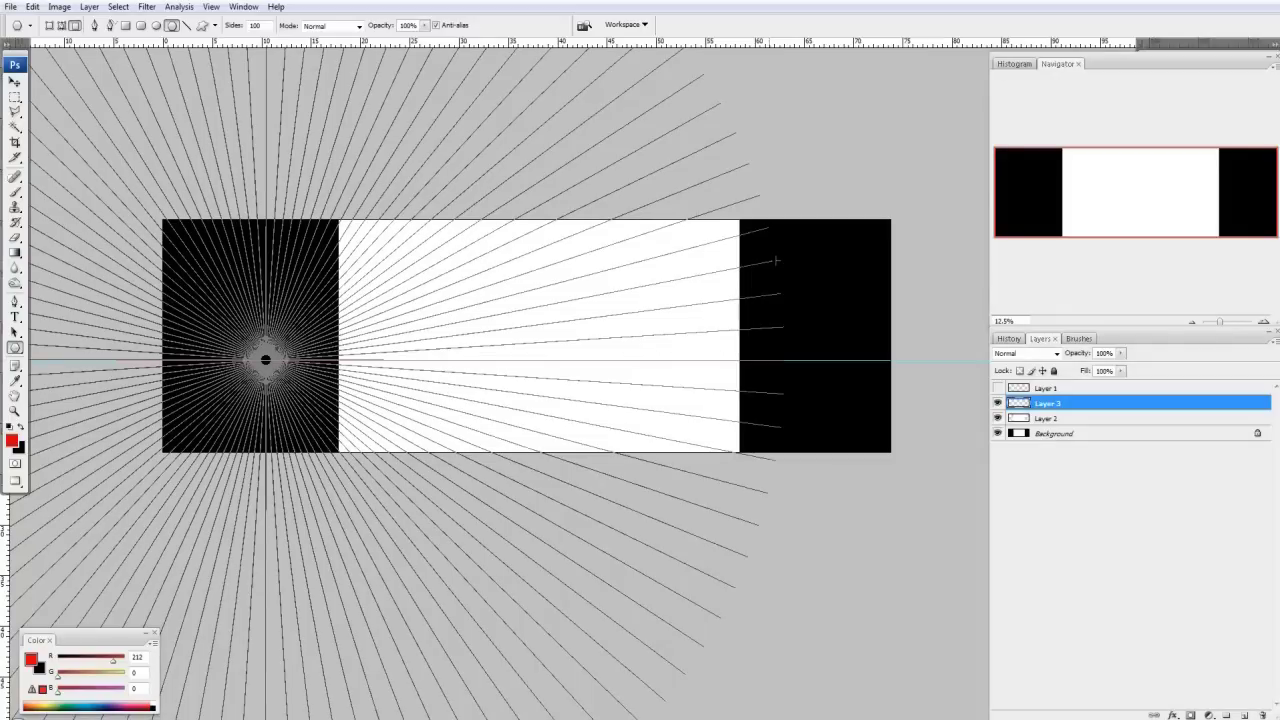
{"action": "left_click_drag", "start_coordinate": [776, 261], "coordinate": [775, 260]}
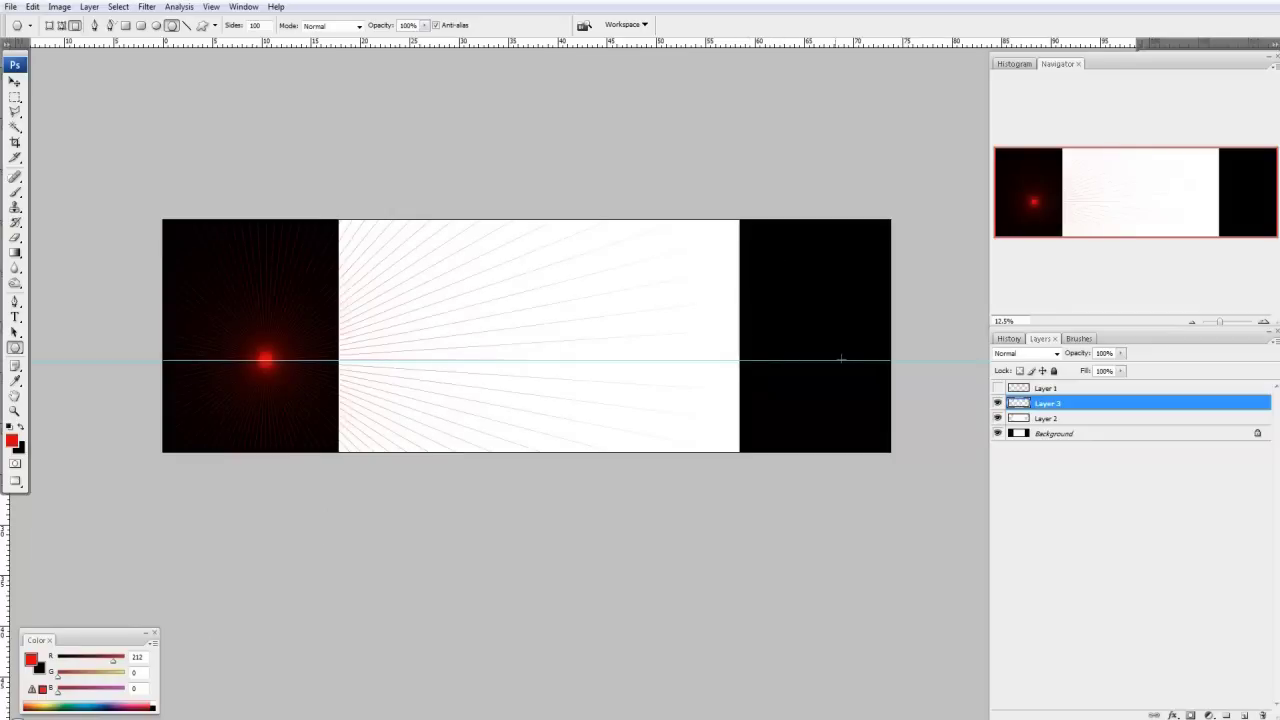
{"action": "left_click_drag", "start_coordinate": [841, 358], "coordinate": [251, 204]}
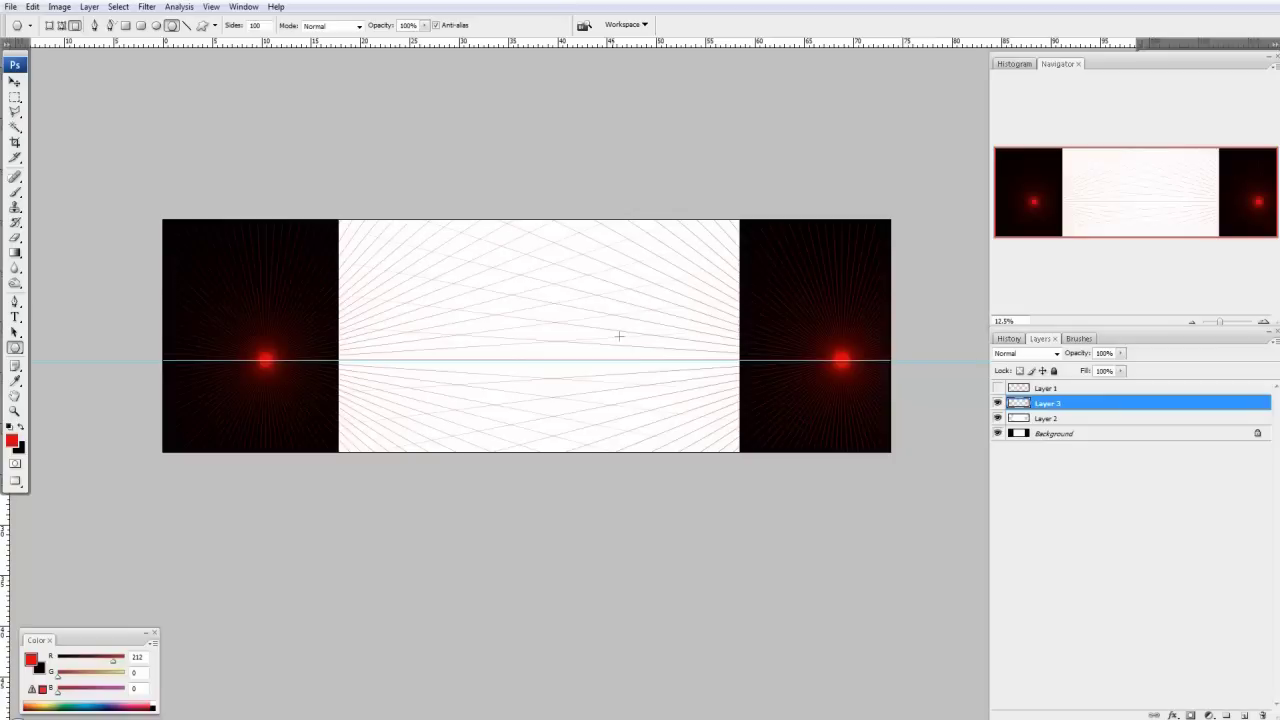
{"action": "key", "text": "ctrl+semicolon"}
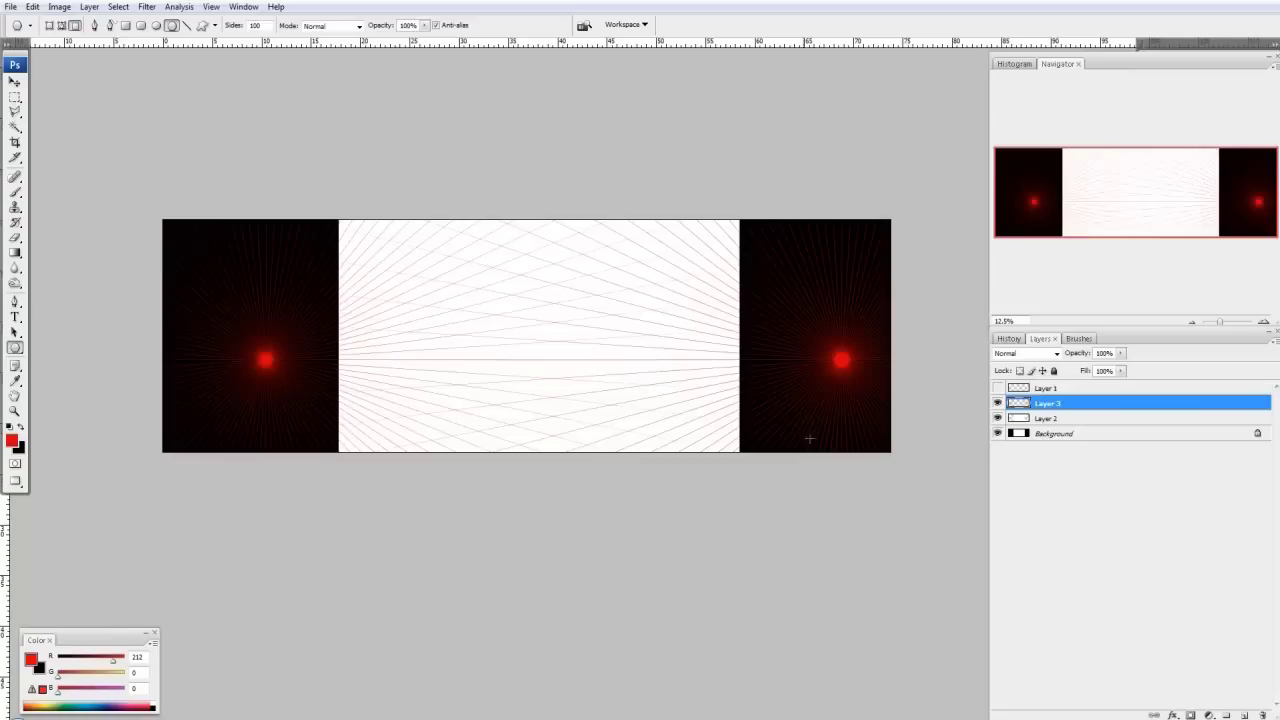
{"action": "key", "text": "ctrl+a"}
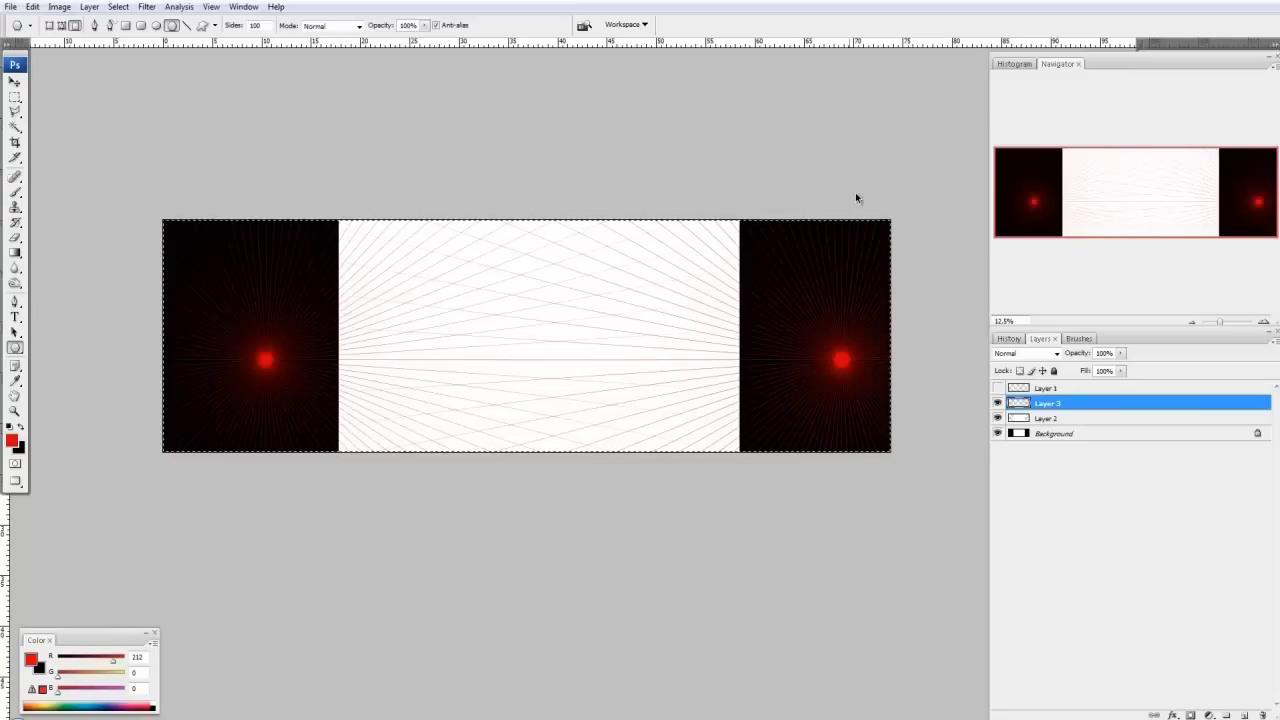
{"action": "key", "text": "ctrl+t"}
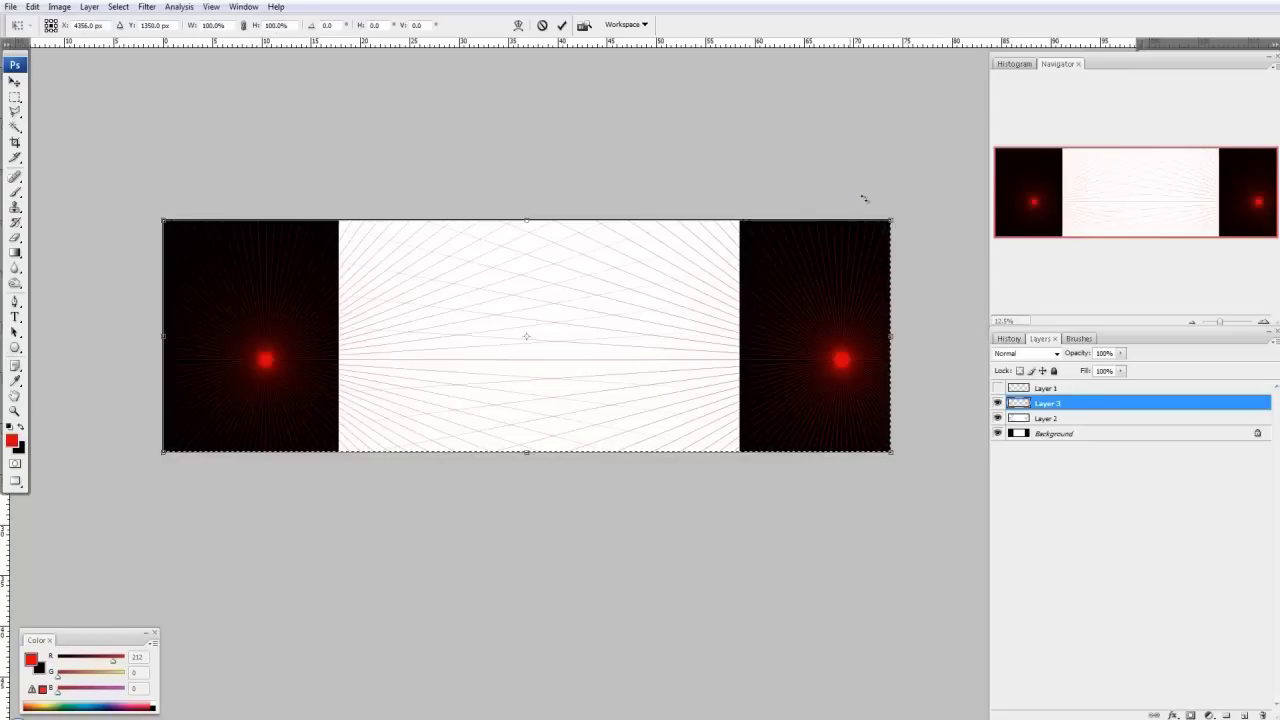
{"action": "left_click_drag", "start_coordinate": [923, 206], "coordinate": [992, 238]}
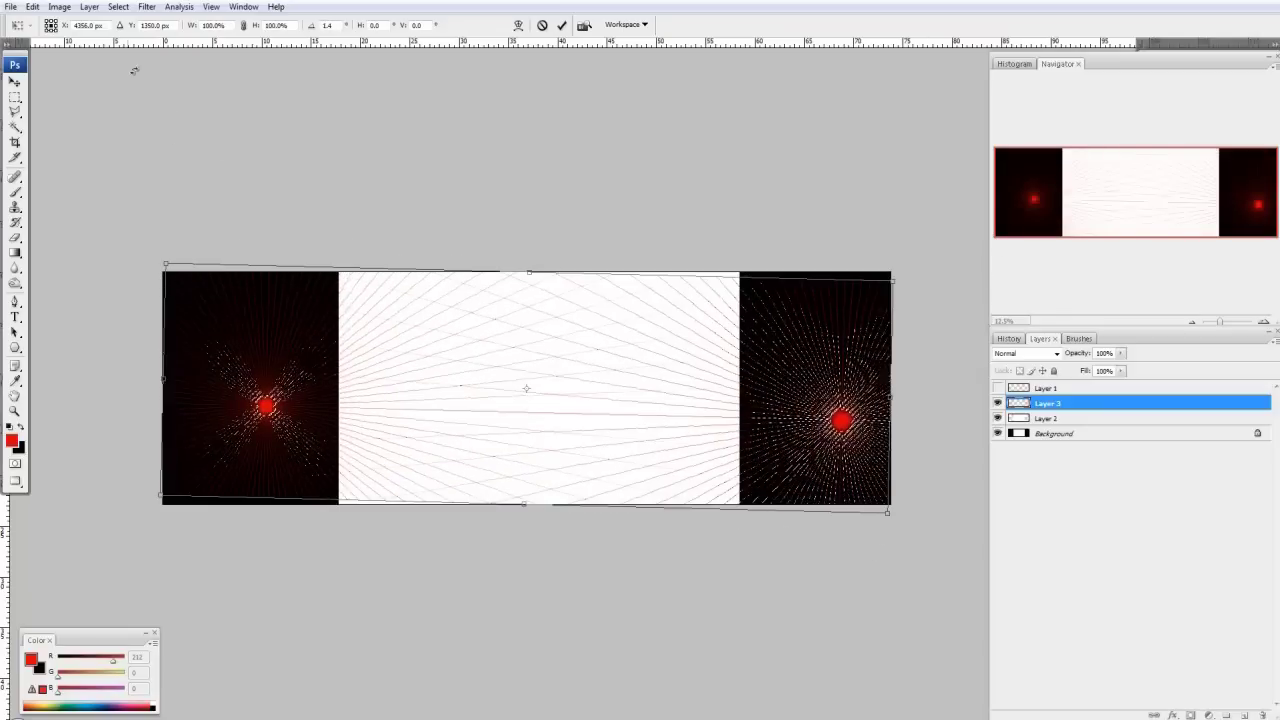
{"action": "left_click", "coordinate": [15, 97]}
{"action": "left_click", "coordinate": [751, 266]}
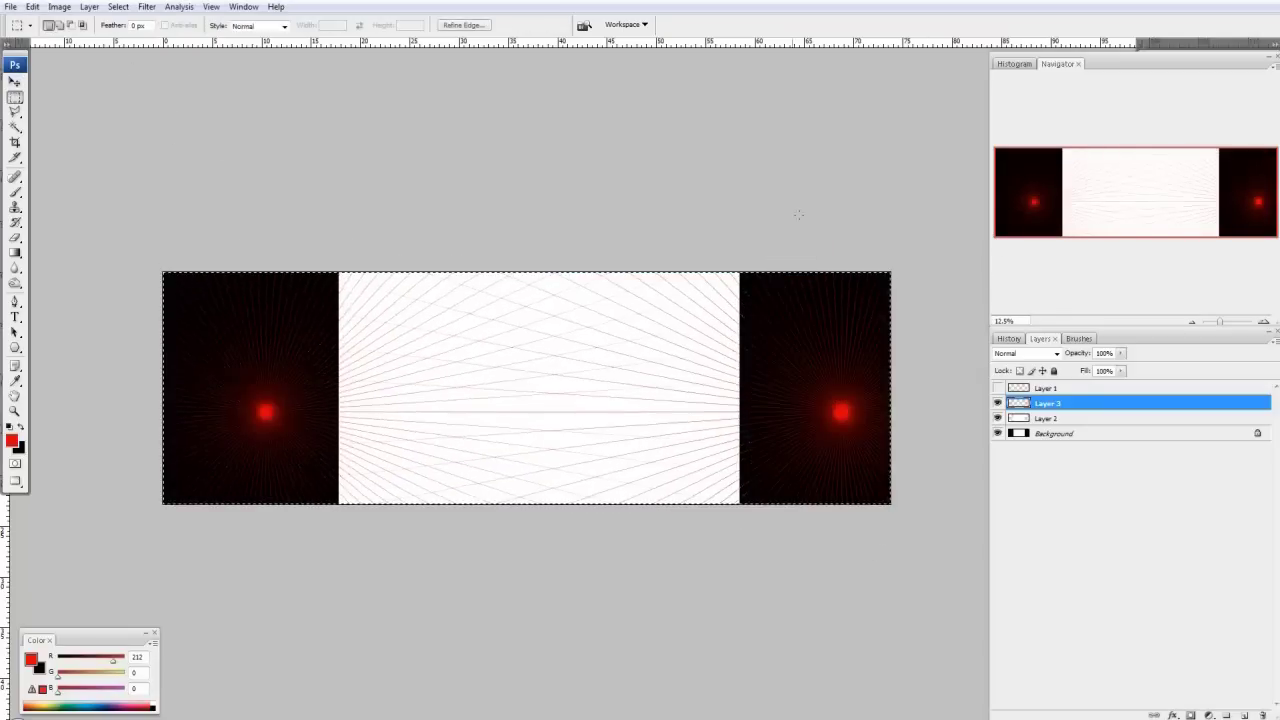
- Deselect, hide Layer 3, and load Layer 2's white centre rectangle as the selection
{"action": "key", "text": "ctrl+d"}
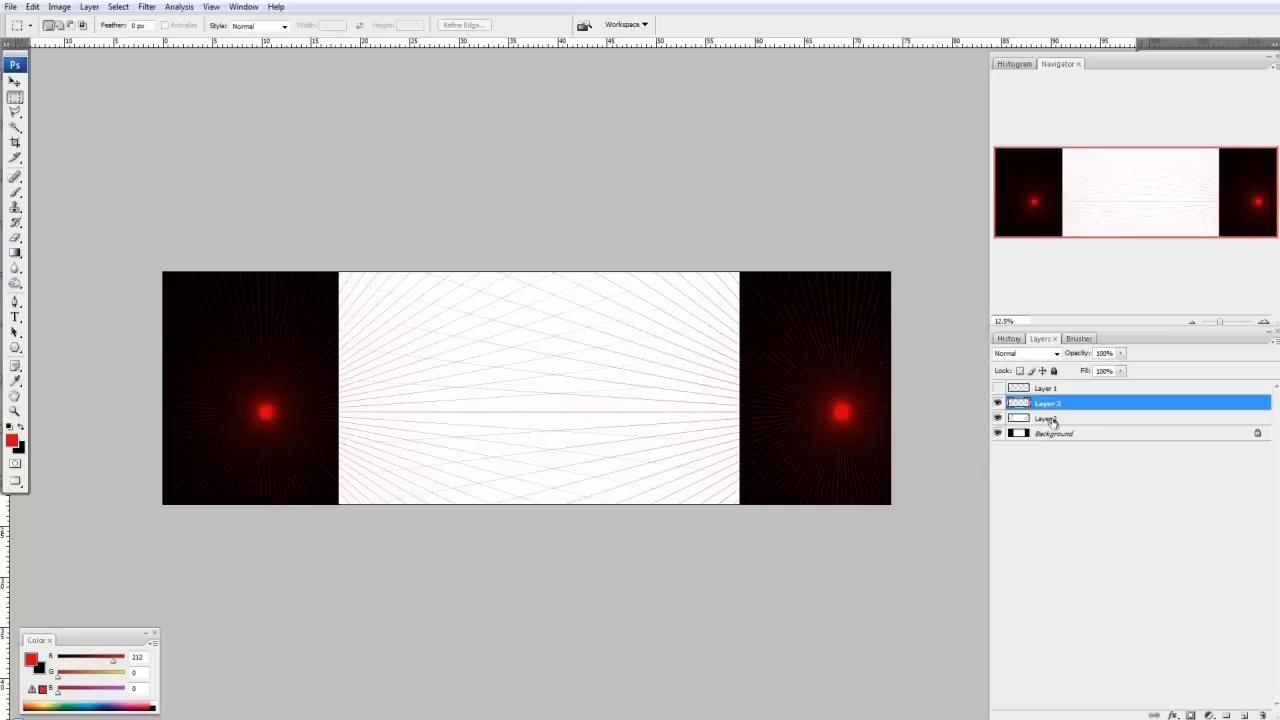
{"action": "left_click", "coordinate": [997, 403]}
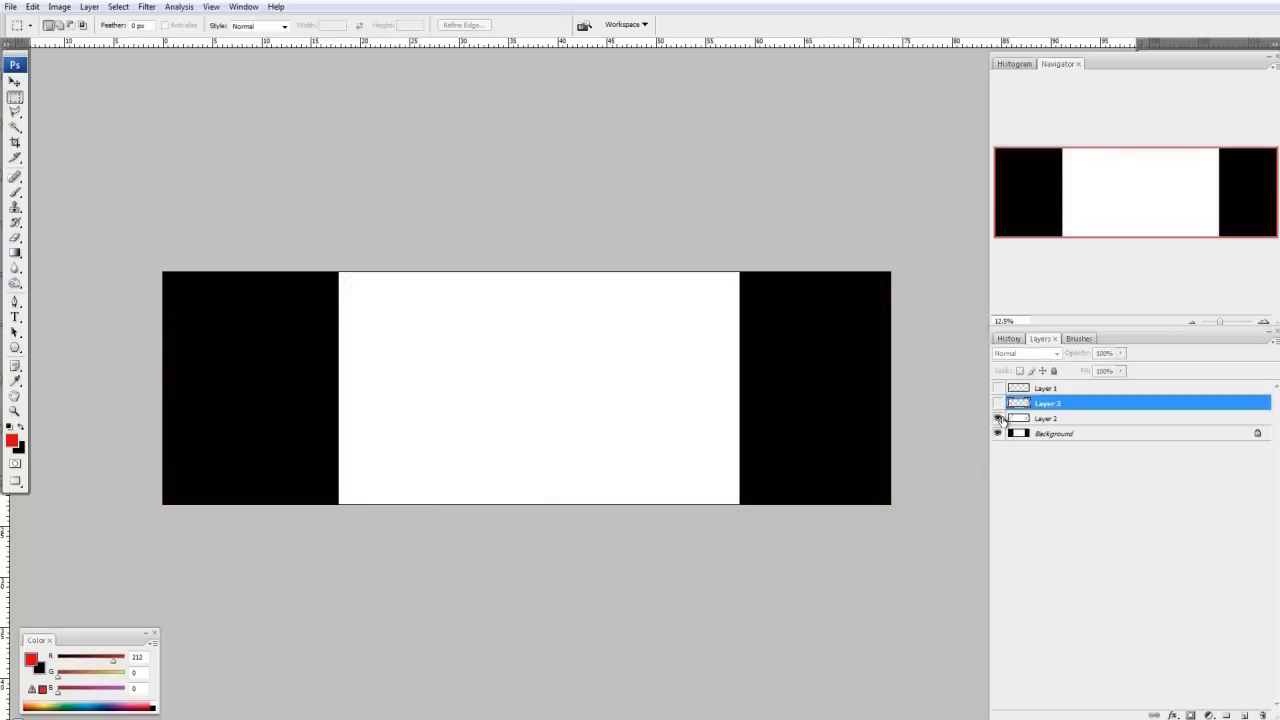
{"action": "left_click", "coordinate": [999, 433]}
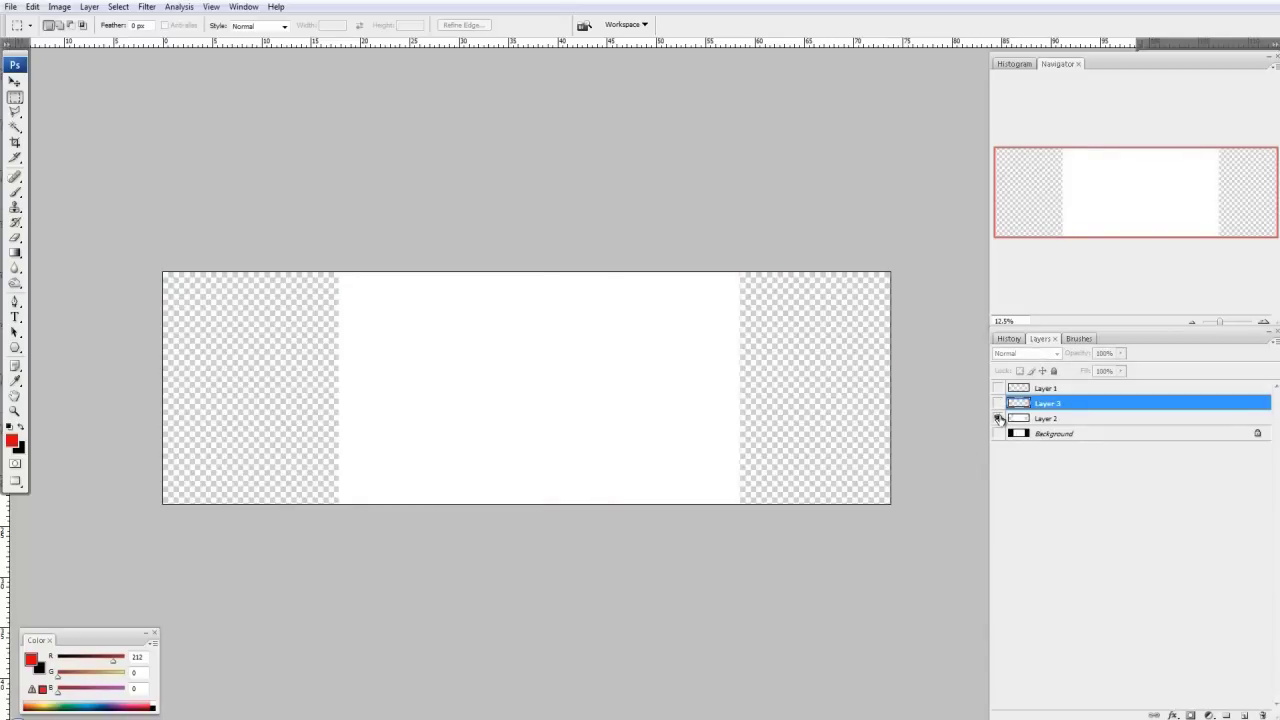
{"action": "left_click", "coordinate": [998, 418]}
{"action": "left_click", "coordinate": [998, 418]}
{"action": "left_click", "coordinate": [997, 433]}
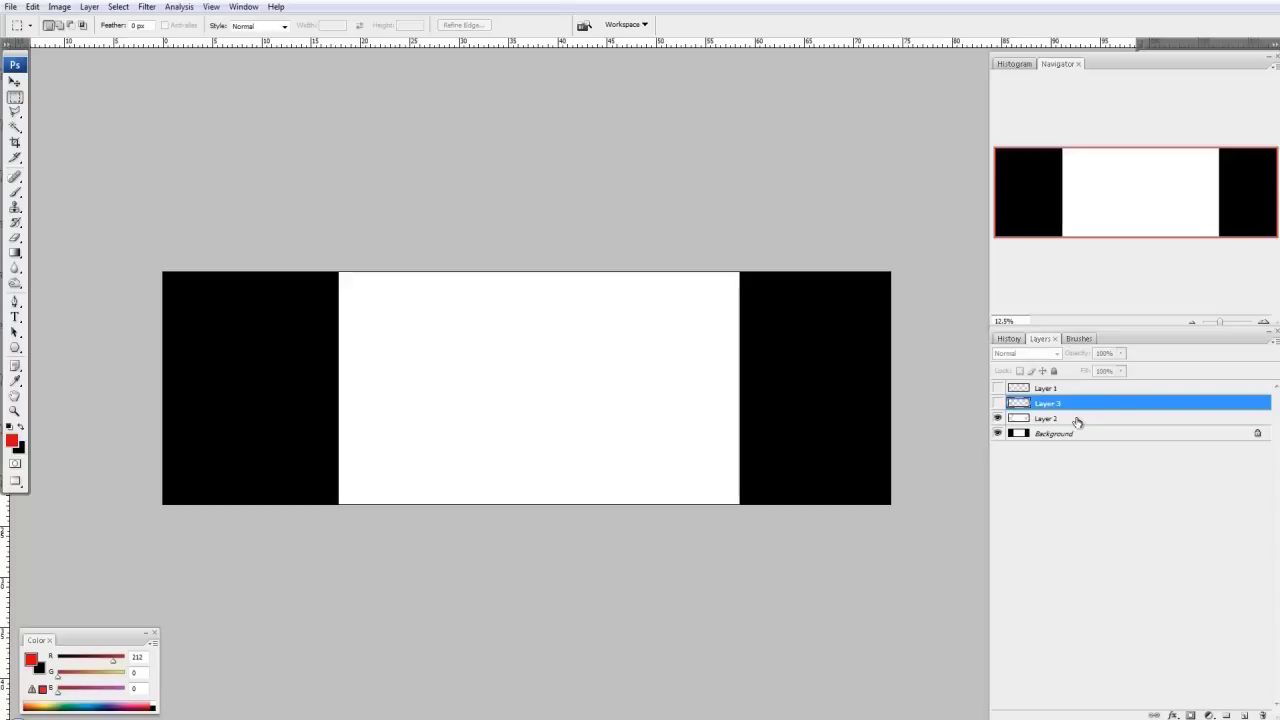
{"action": "left_click", "coordinate": [1019, 421], "text": "ctrl"}
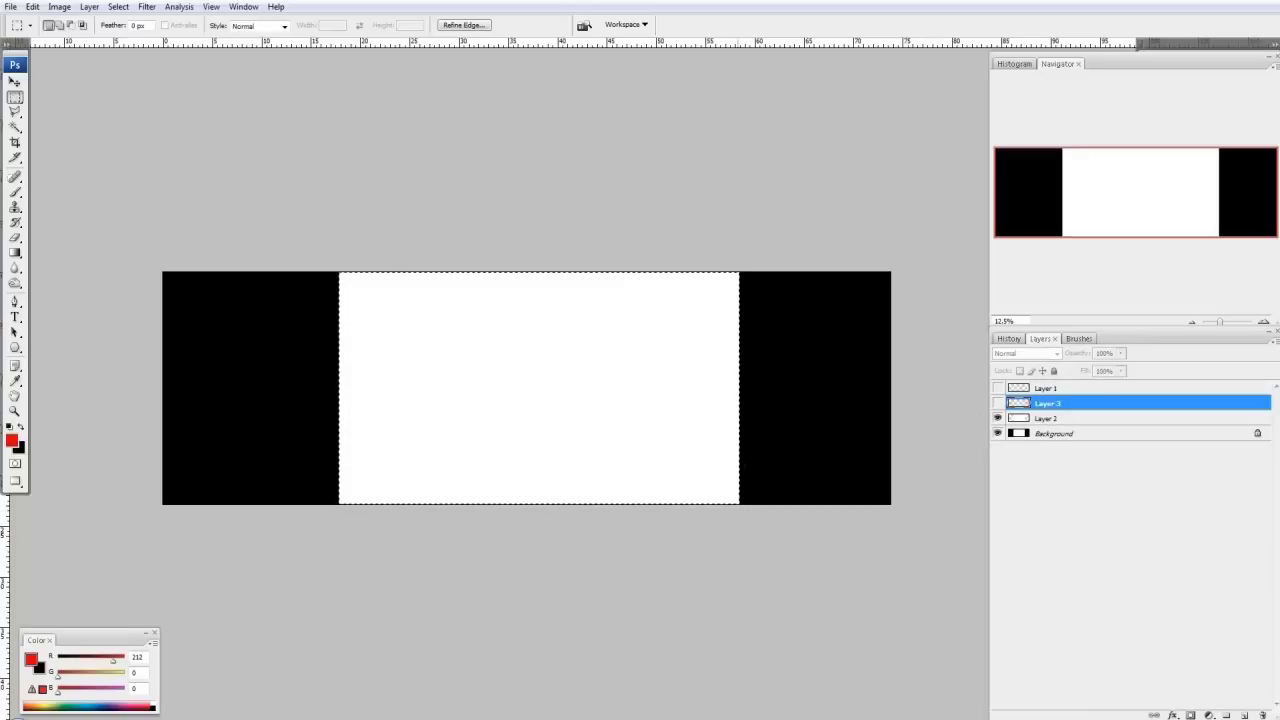
- Crop the image to the white centre selection, removing the black strips, and show Layer 3 again
{"action": "left_click", "coordinate": [58, 9]}
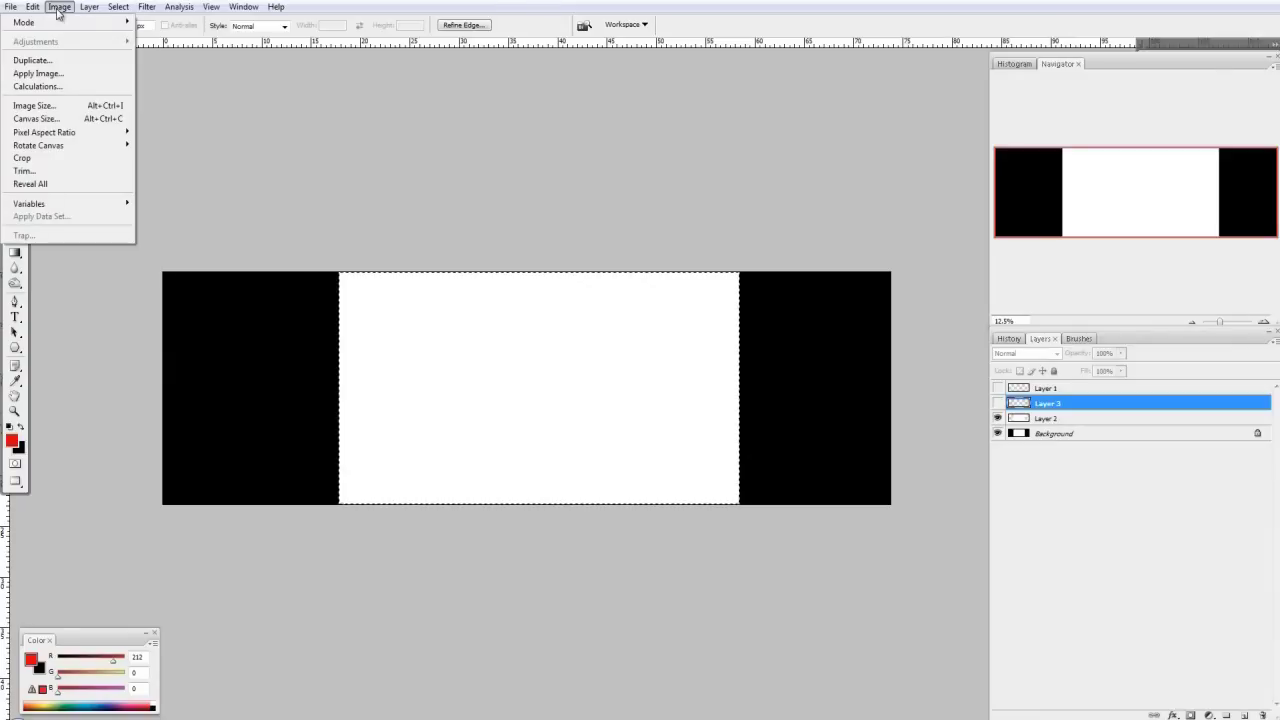
{"action": "left_click", "coordinate": [22, 158]}
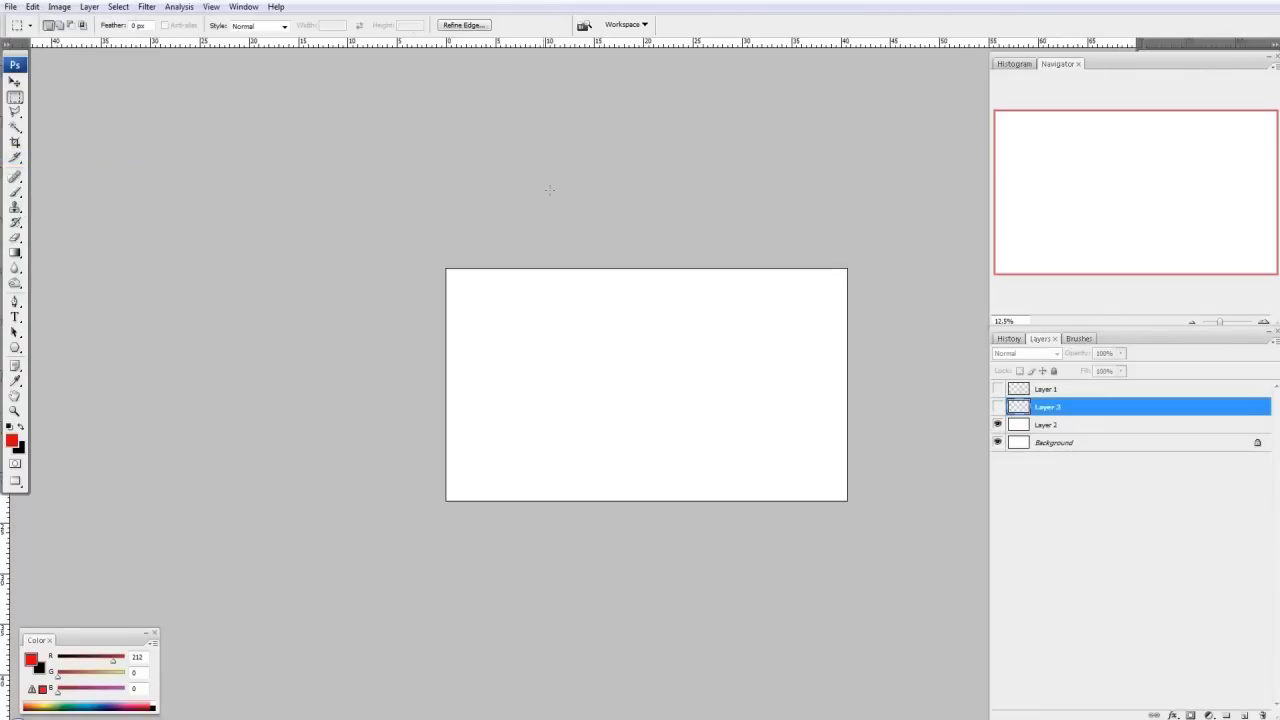
{"action": "left_click_drag", "start_coordinate": [595, 266], "coordinate": [536, 248]}
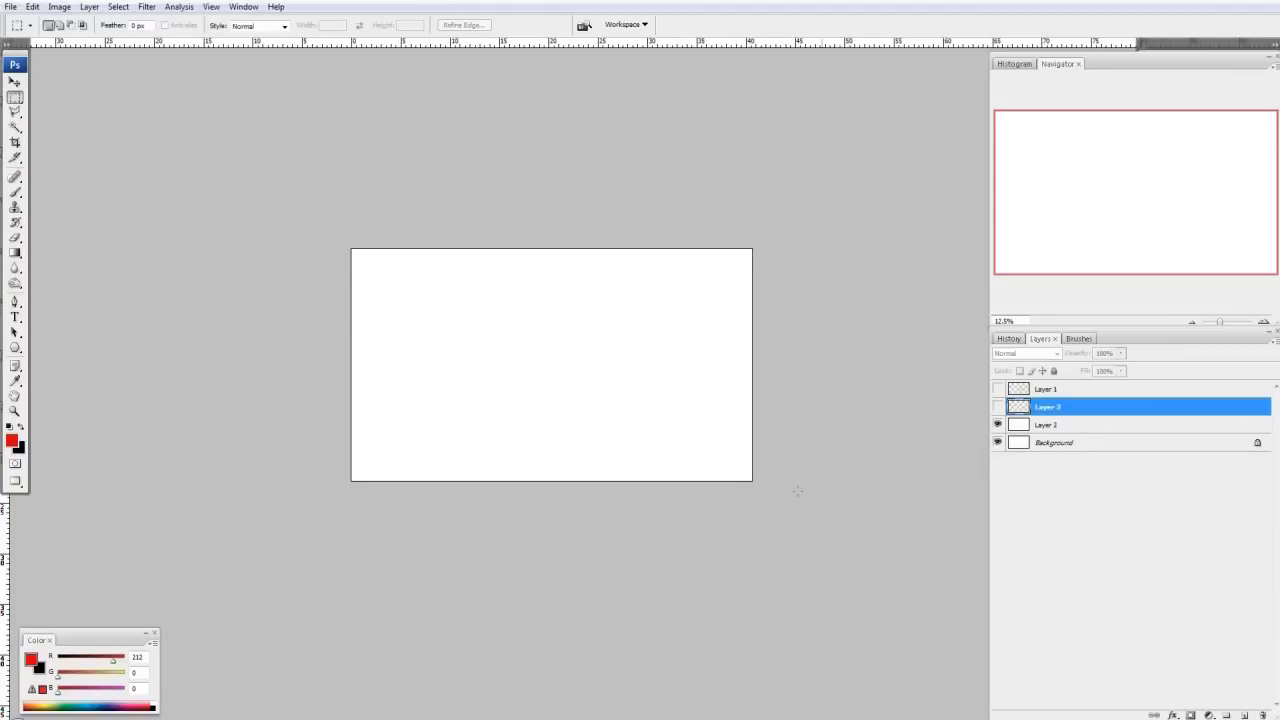
{"action": "left_click", "coordinate": [997, 406]}
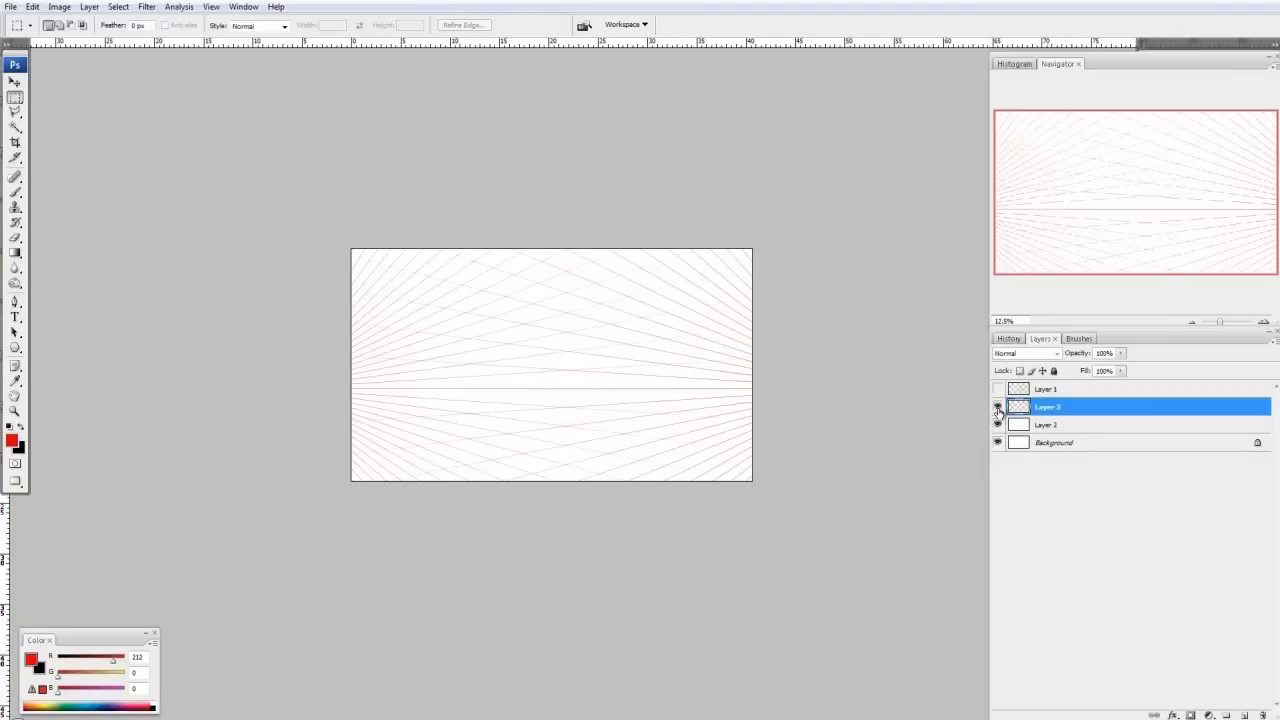